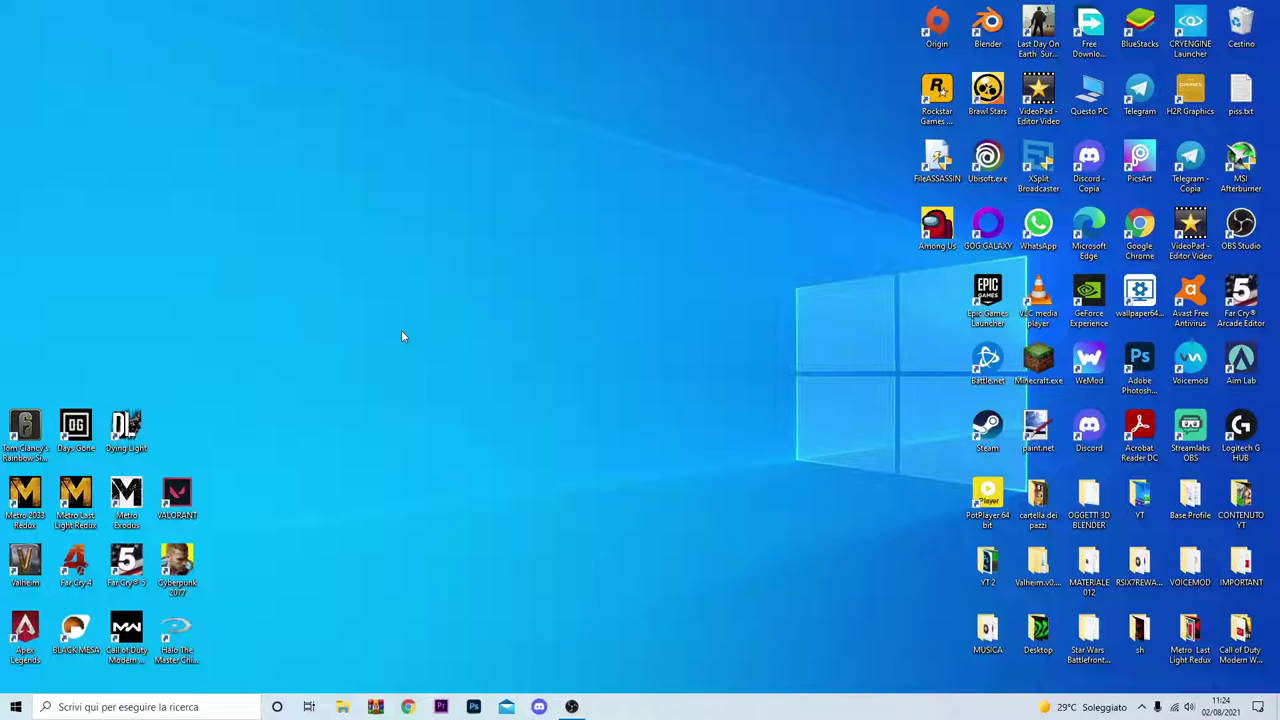
Step: Set the VALORANT desktop shortcut's compatibility to run as administrator and register the program for restart, and apply the changes
drag(179, 501, 329, 353)
right_click(330, 366)
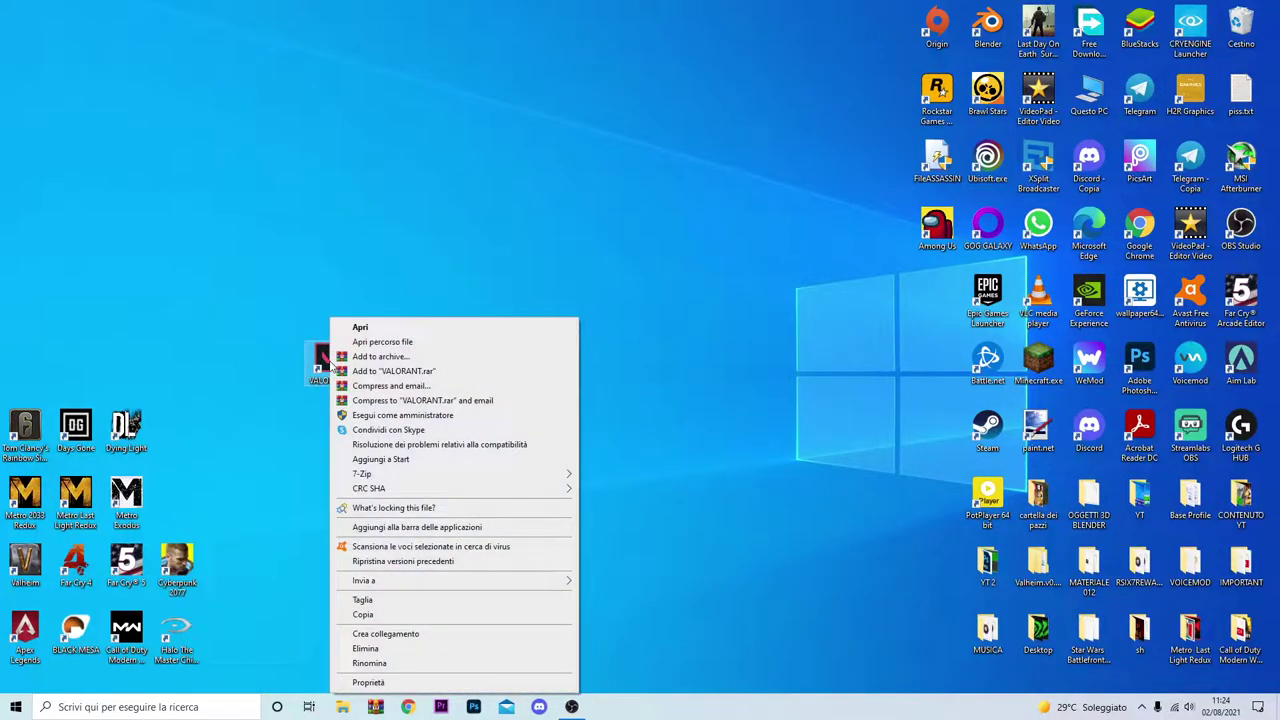
click(376, 684)
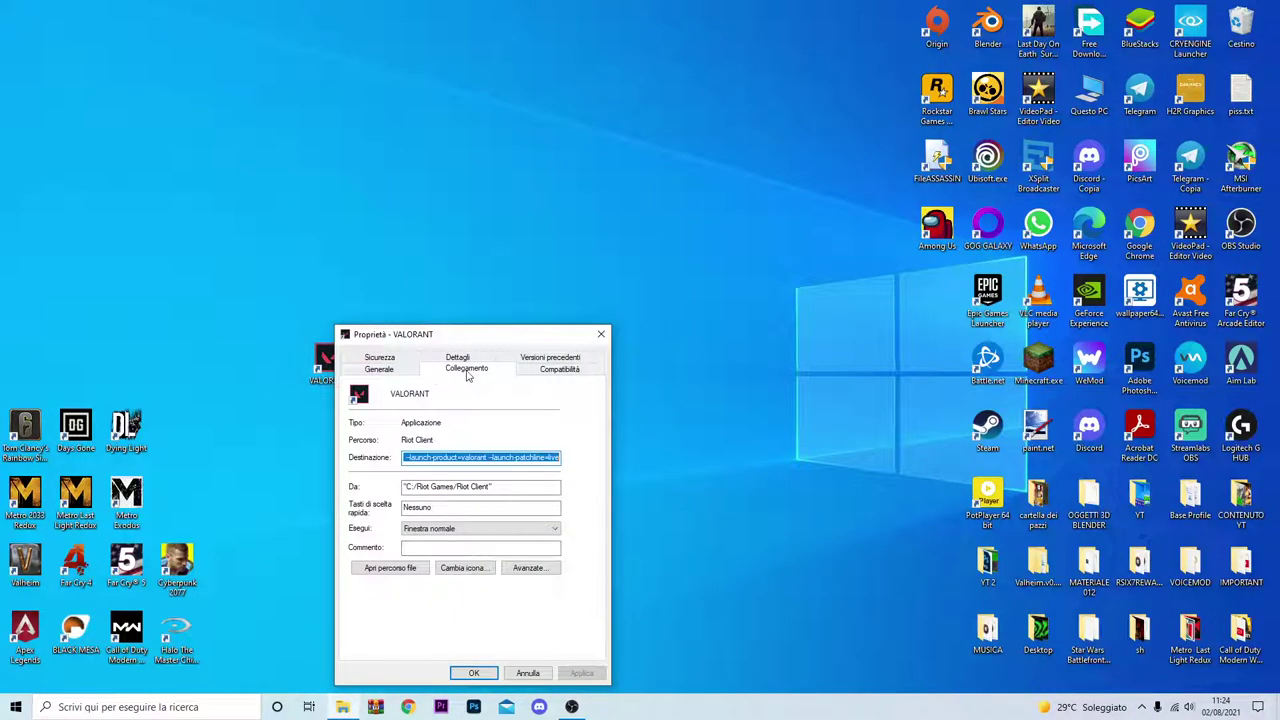
drag(467, 340, 443, 298)
click(535, 328)
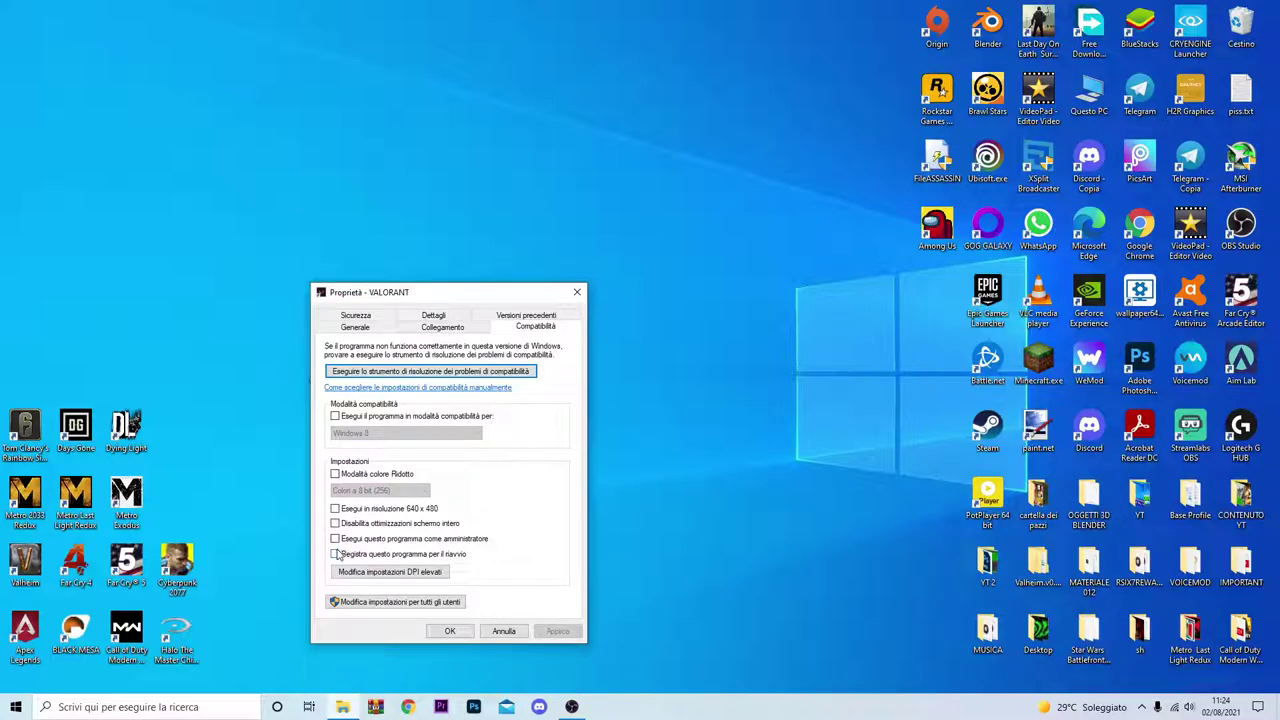
click(335, 539)
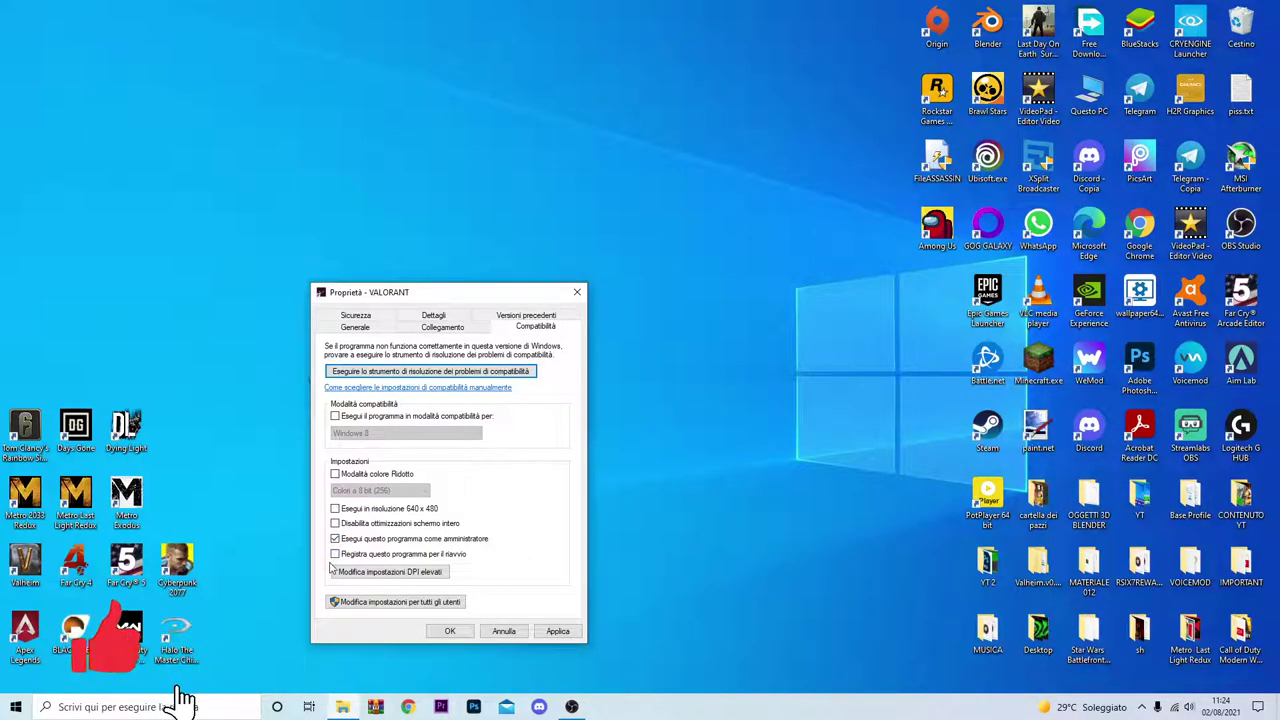
click(335, 554)
click(556, 631)
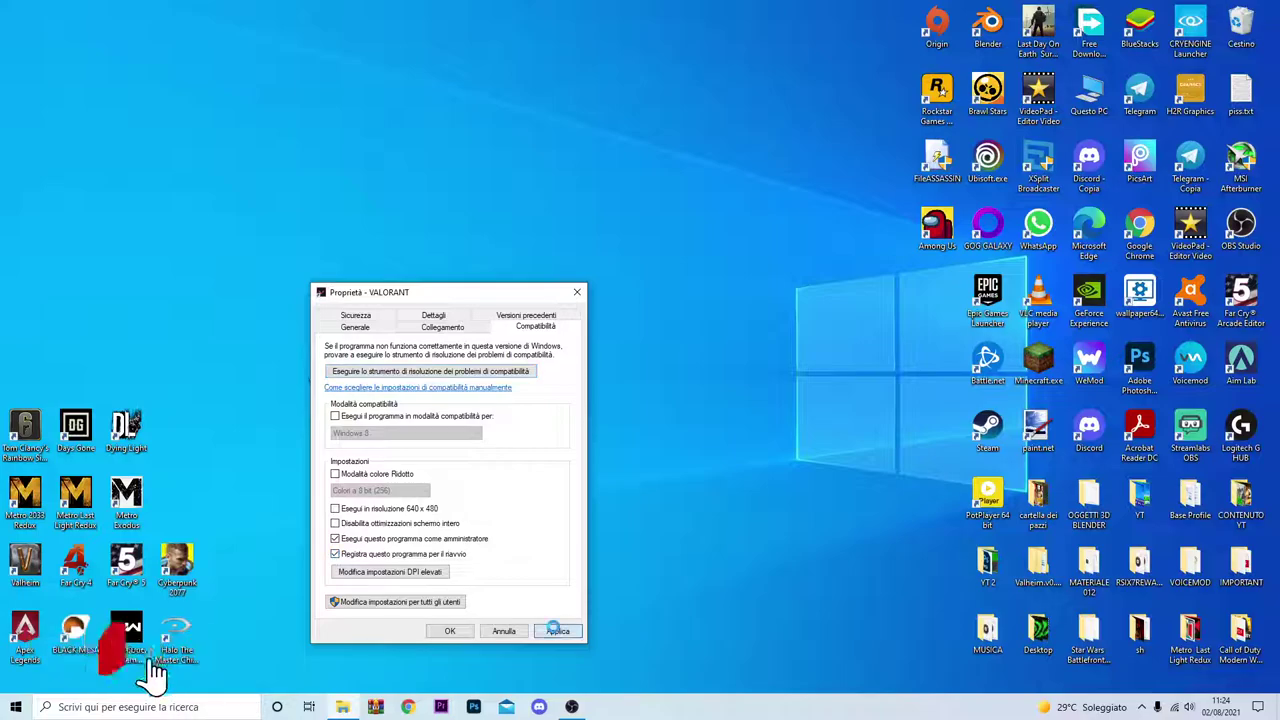
click(449, 631)
Step: Refresh the desktop and move the VALORANT shortcut to the empty area near the upper middle
right_click(490, 382)
click(530, 420)
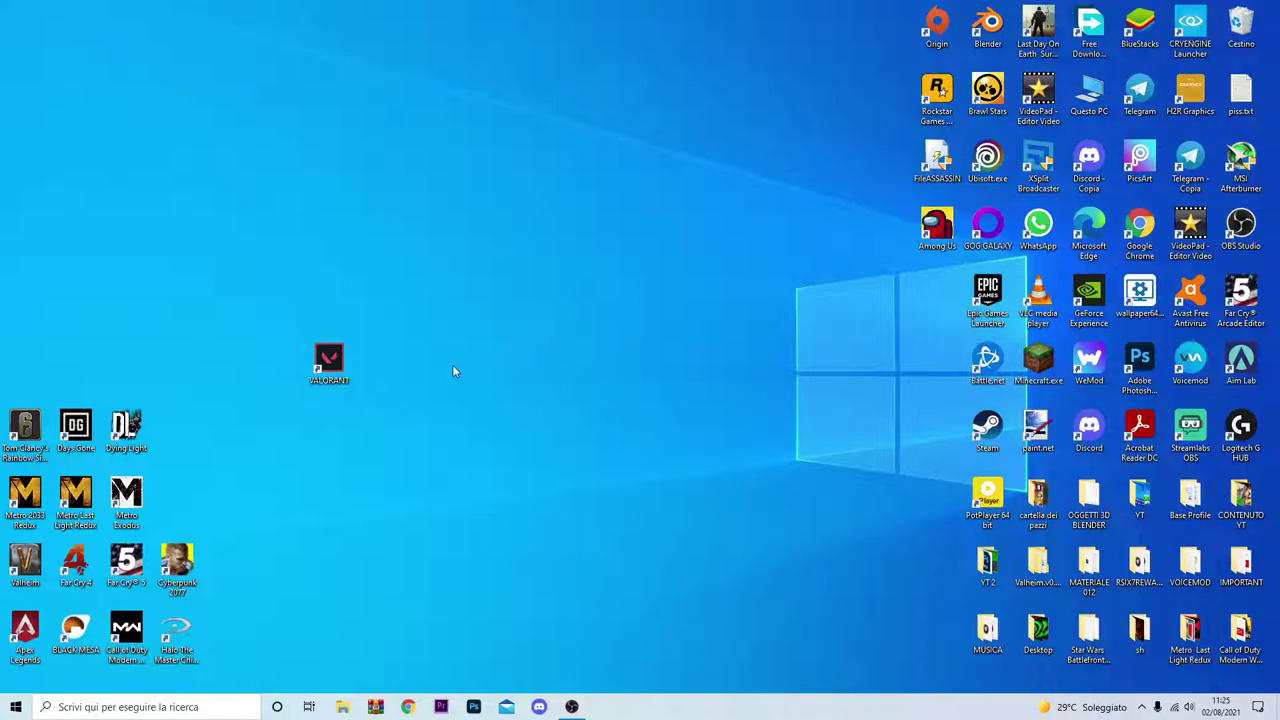
drag(330, 364, 491, 277)
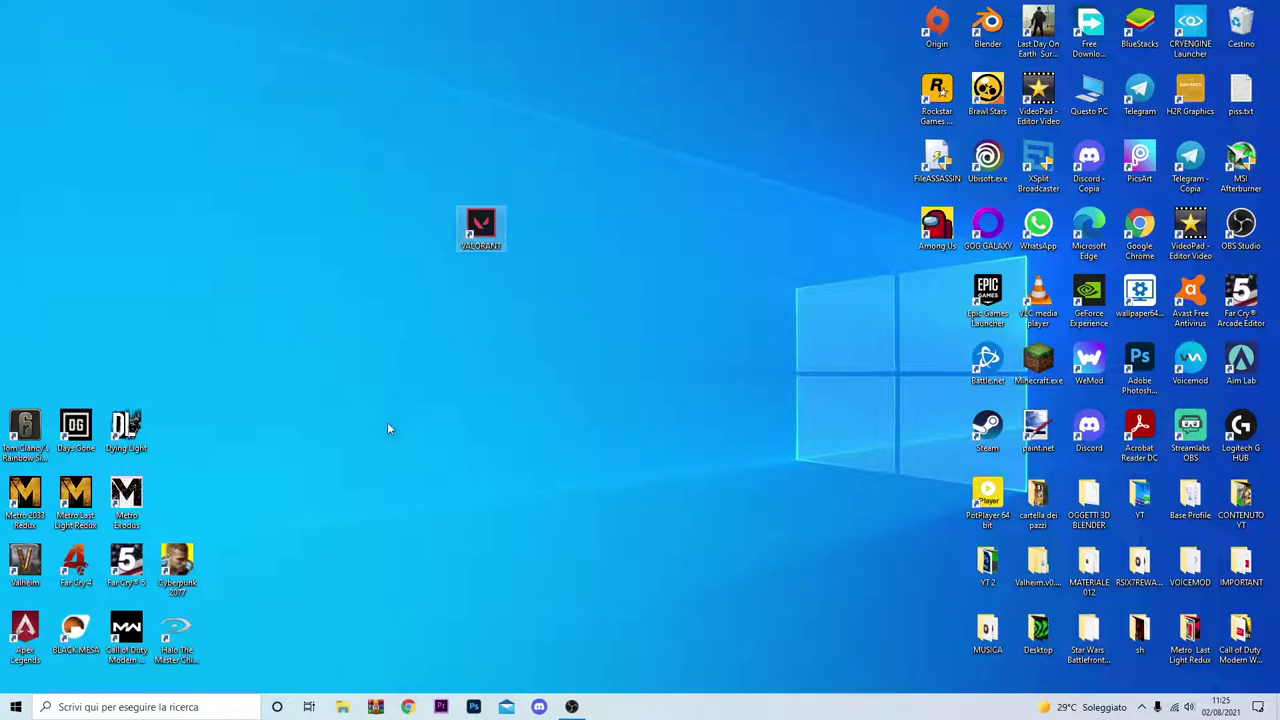
Step: Browse to C:\Riot Games\VALORANT\live\ShooterGame\Binaries\Win64 and find the VALORANT-Win64-Shipping.exe file at the end of the list
click(341, 706)
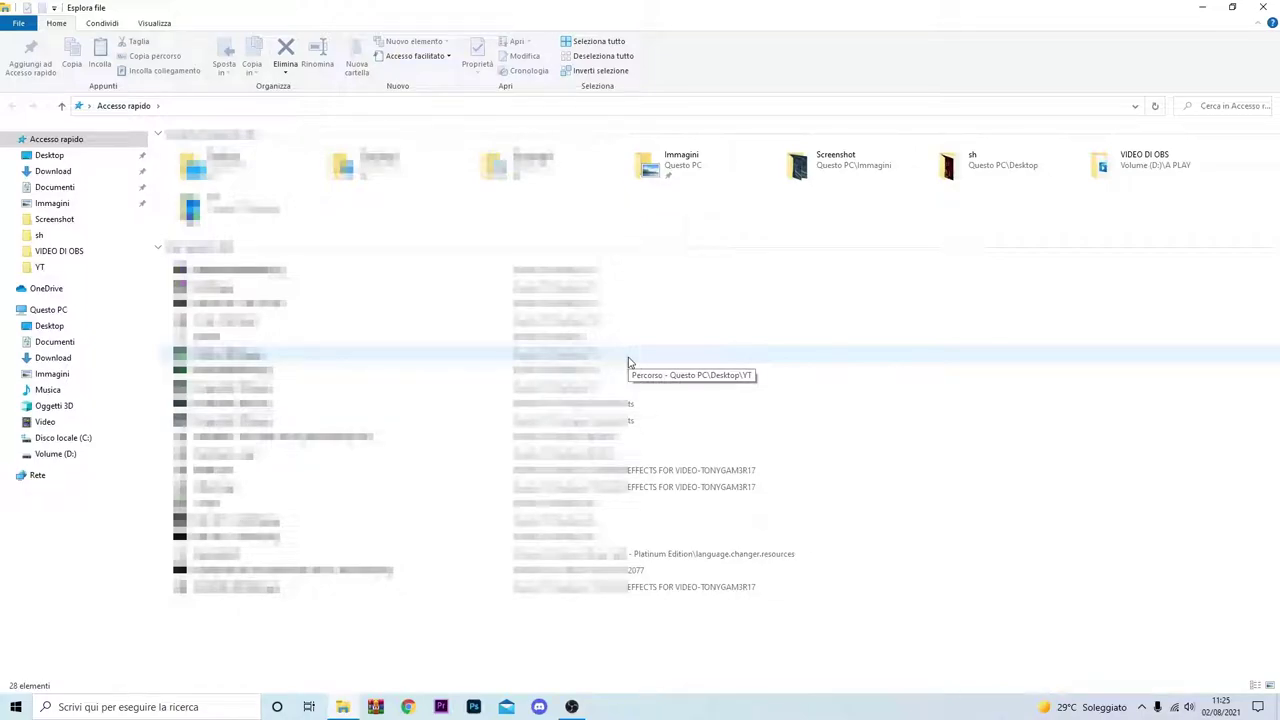
click(31, 311)
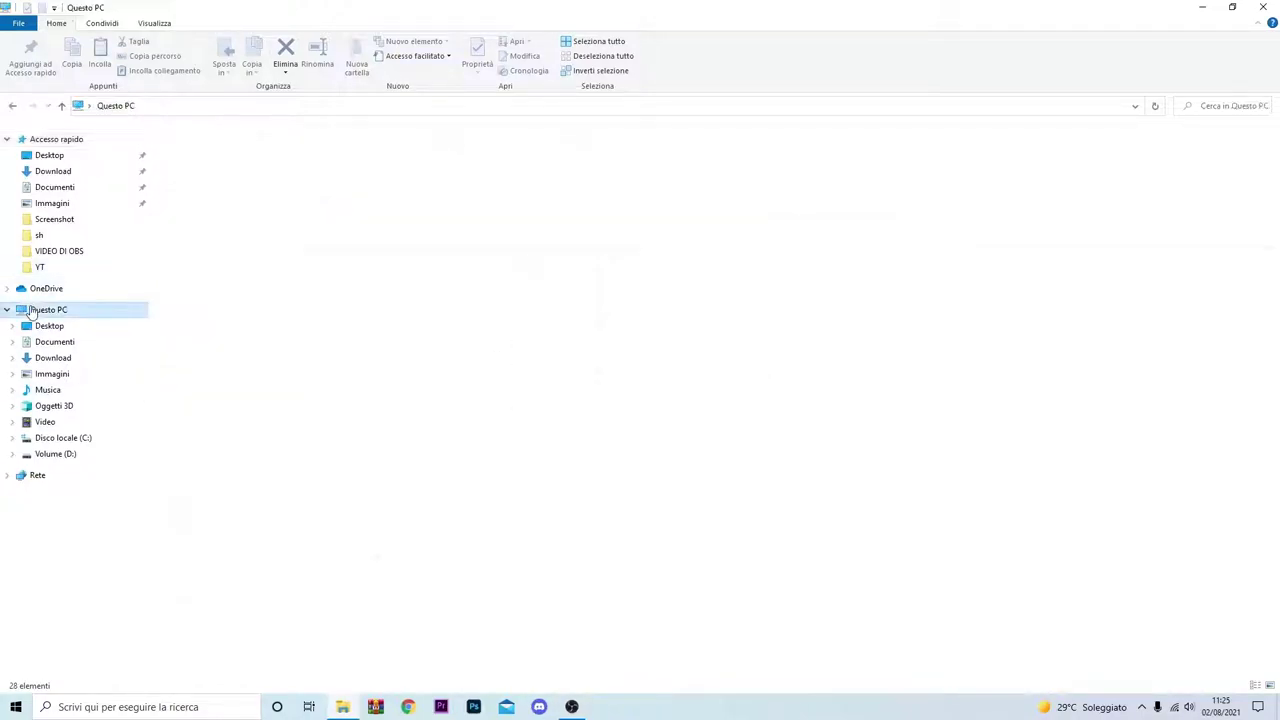
click(440, 256)
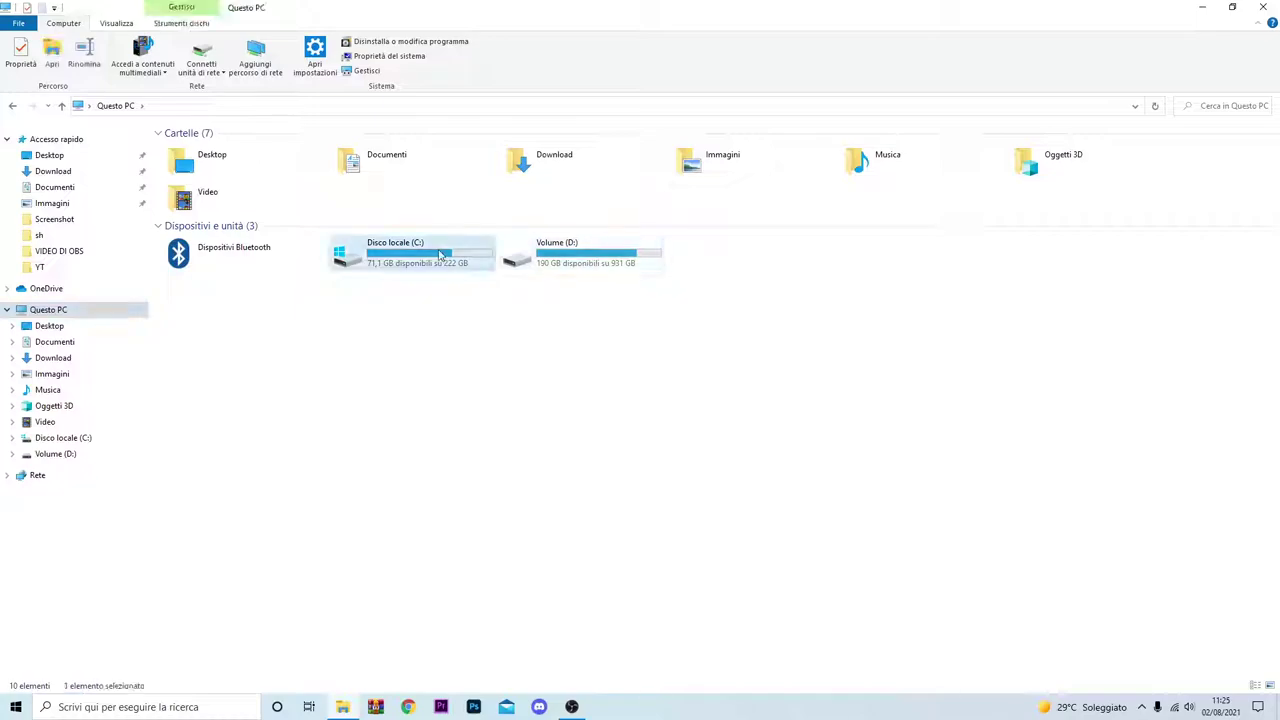
double_click(440, 256)
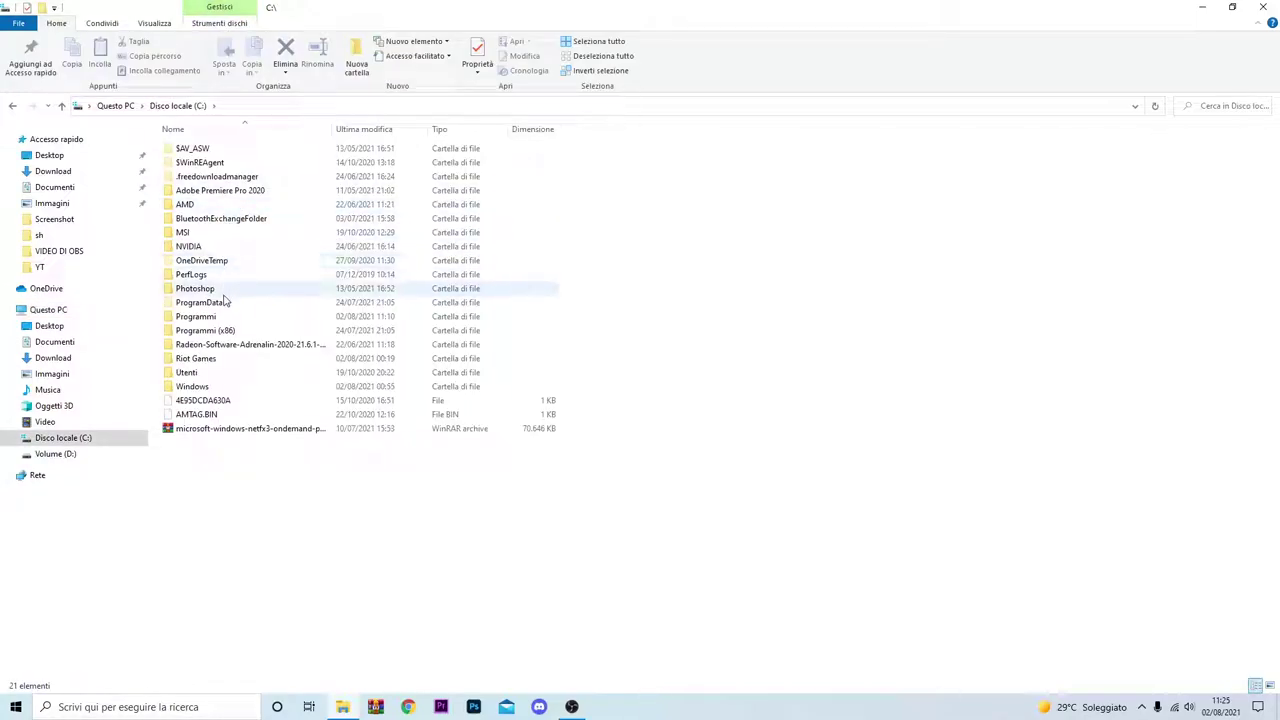
double_click(223, 358)
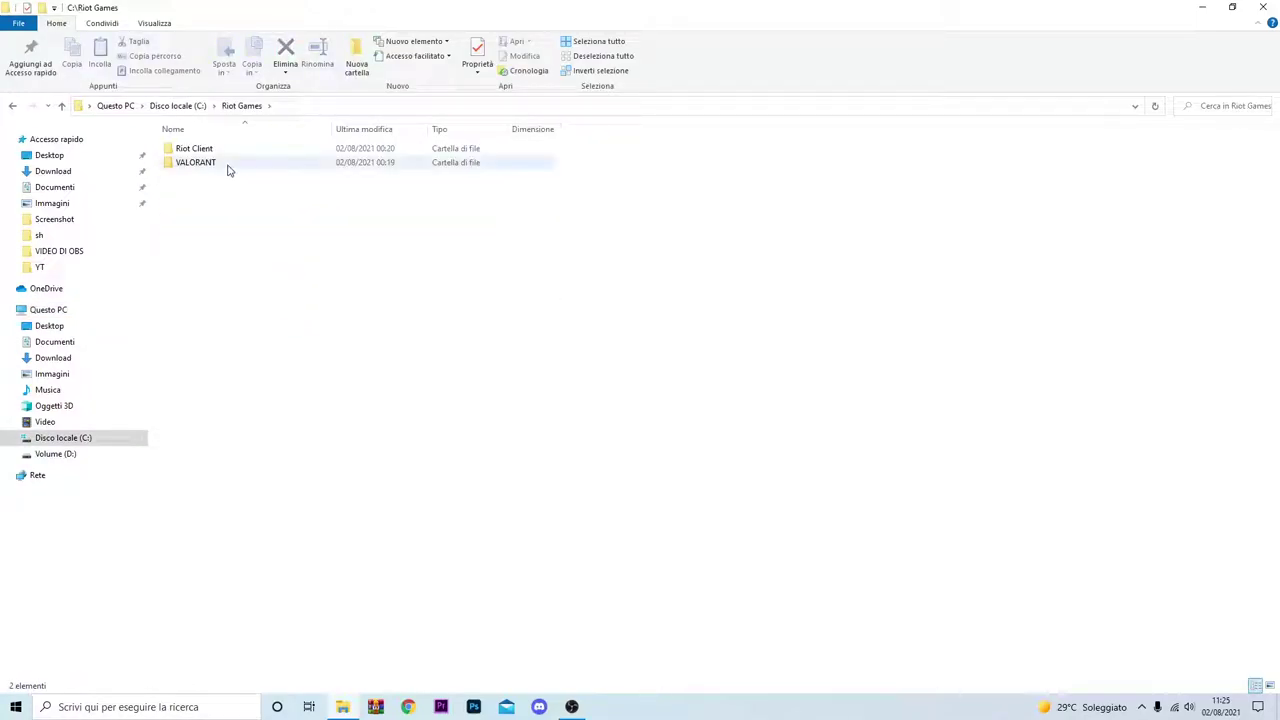
double_click(228, 166)
double_click(224, 154)
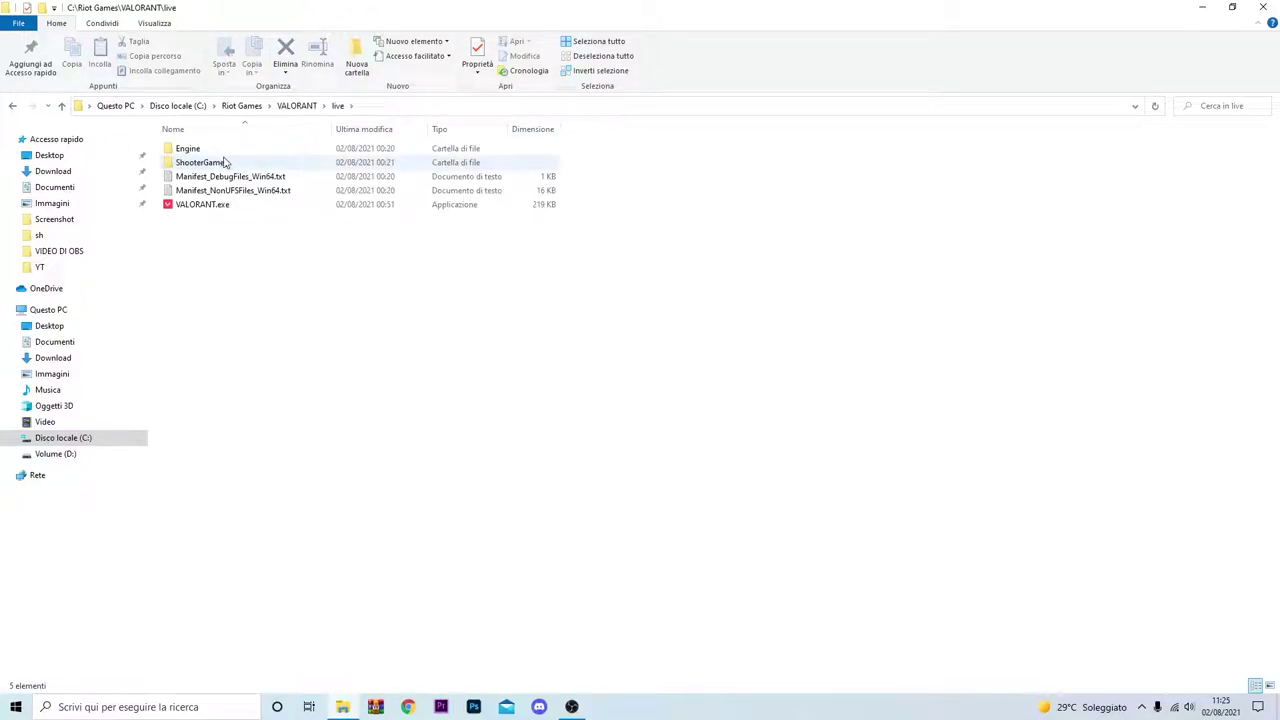
double_click(200, 163)
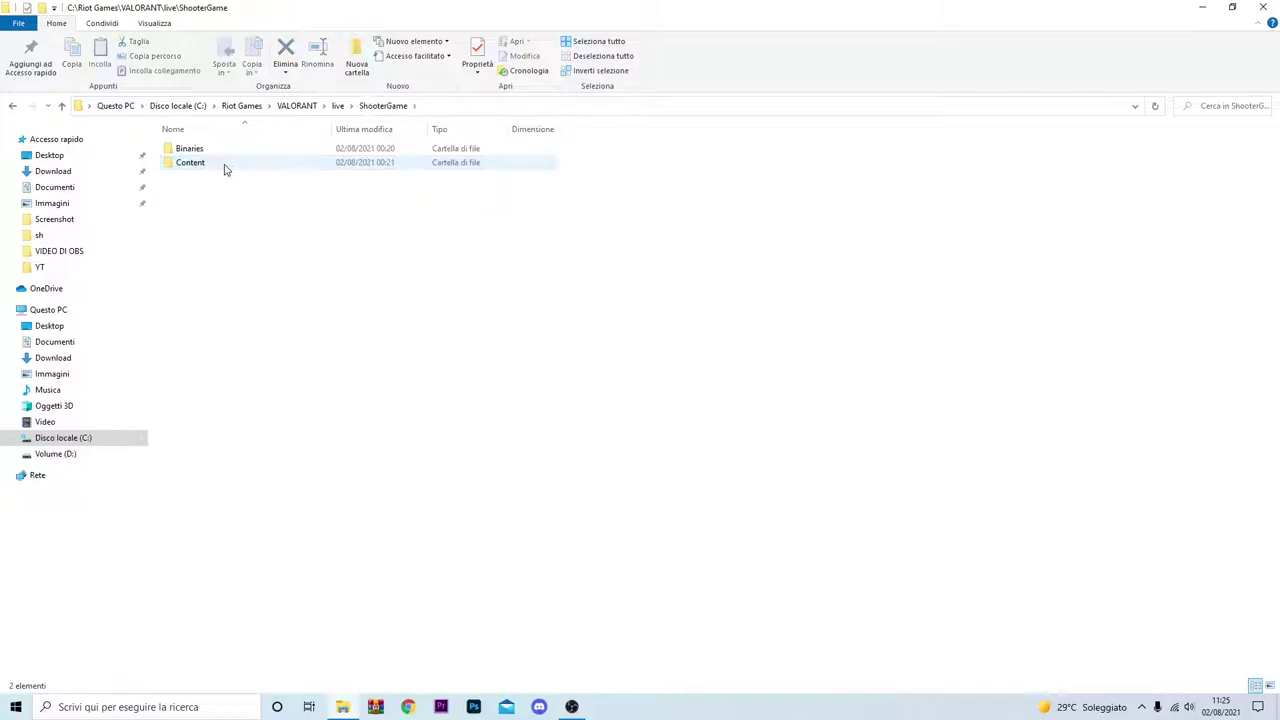
double_click(215, 150)
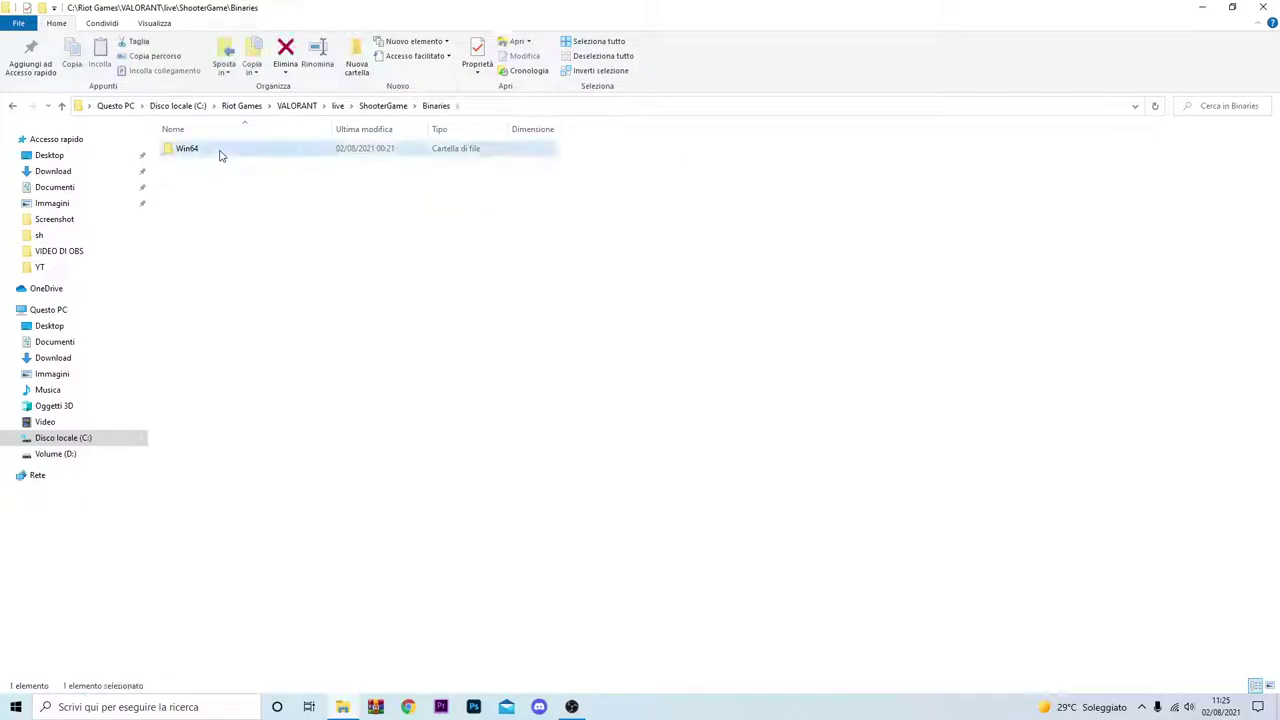
double_click(220, 152)
scroll(398, 405, down, 5)
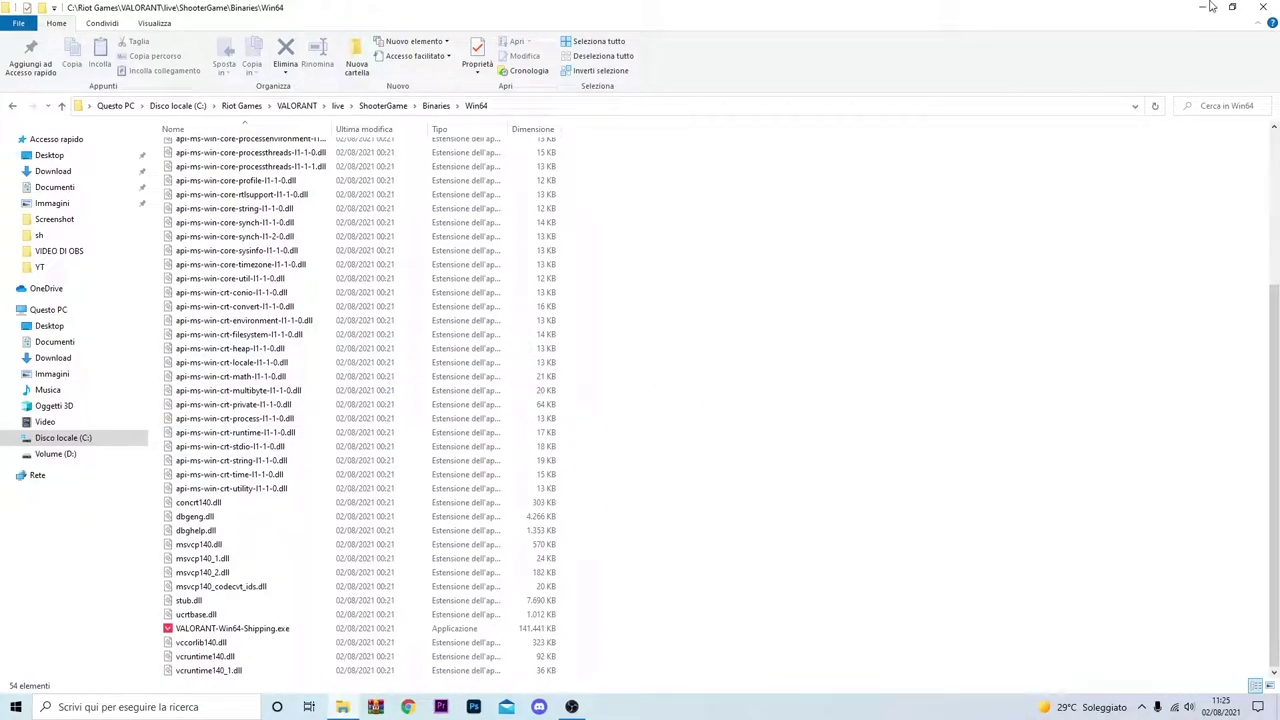
double_click(1081, 6)
click(1155, 14)
Step: Review the compatibility settings in the properties of VALORANT-Win64-Shipping.exe and close them without changing any option
click(262, 629)
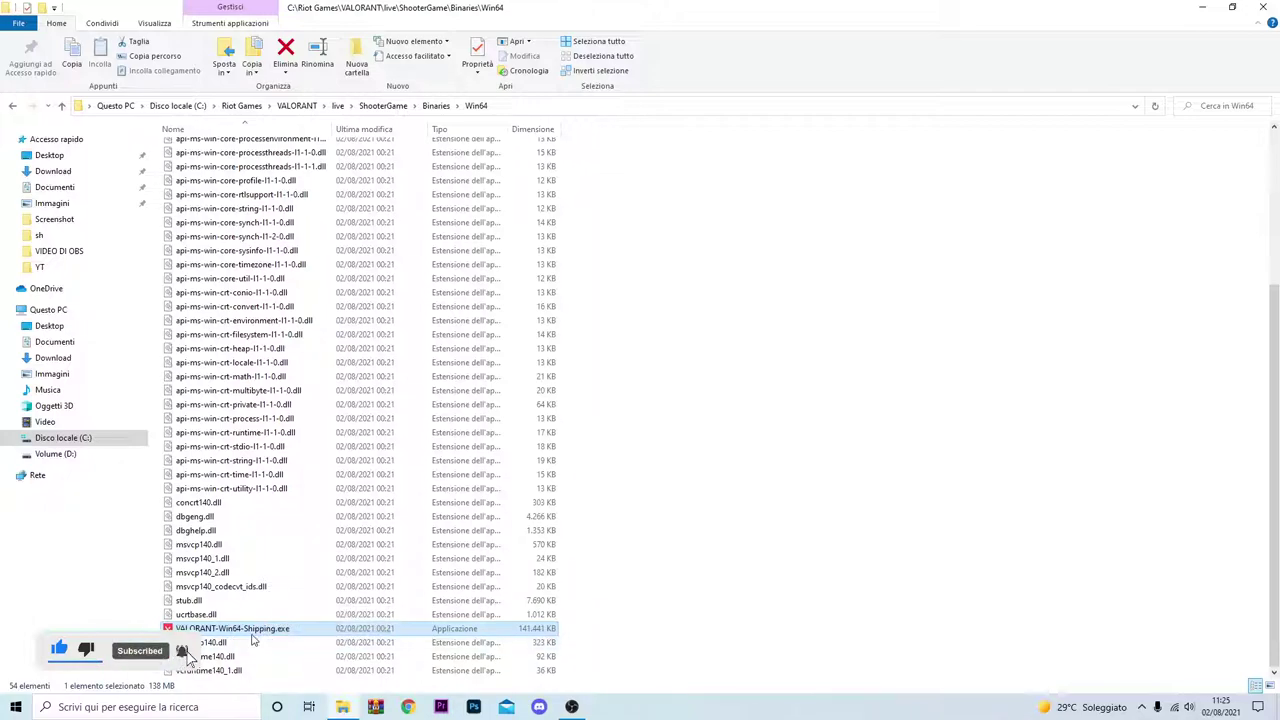
right_click(252, 638)
click(280, 624)
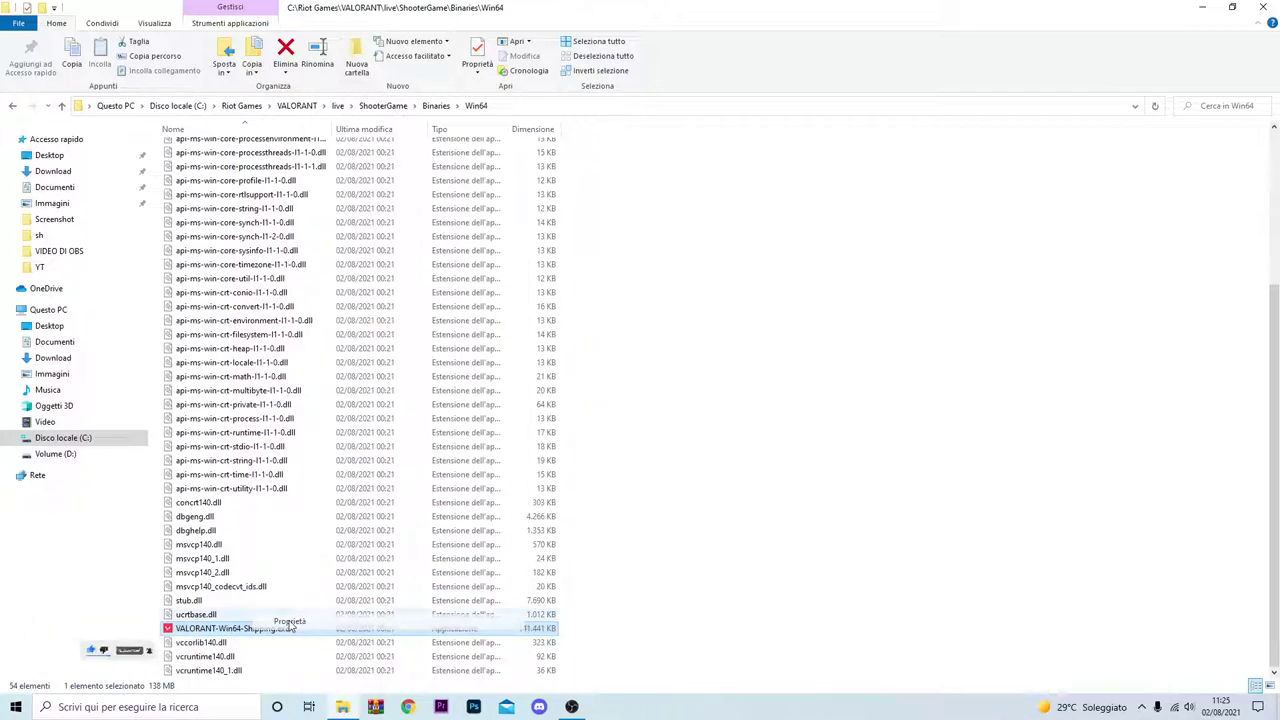
drag(375, 336, 353, 302)
click(363, 338)
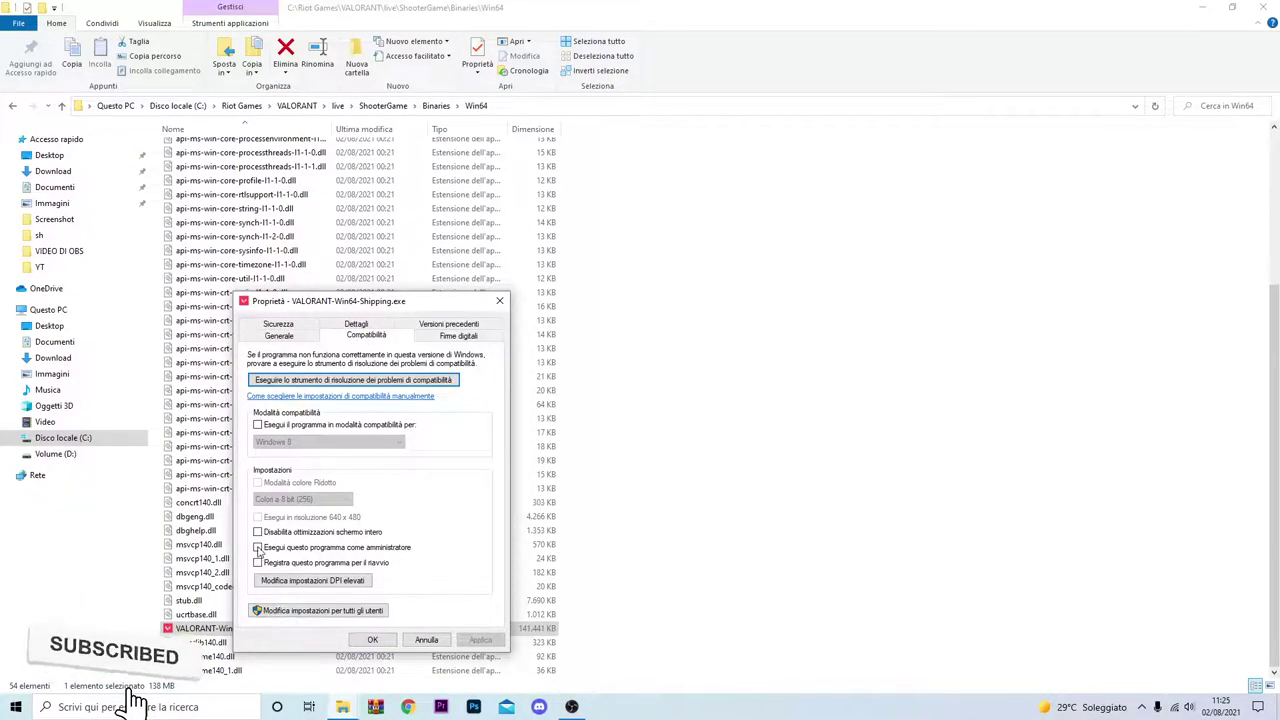
drag(354, 305, 700, 213)
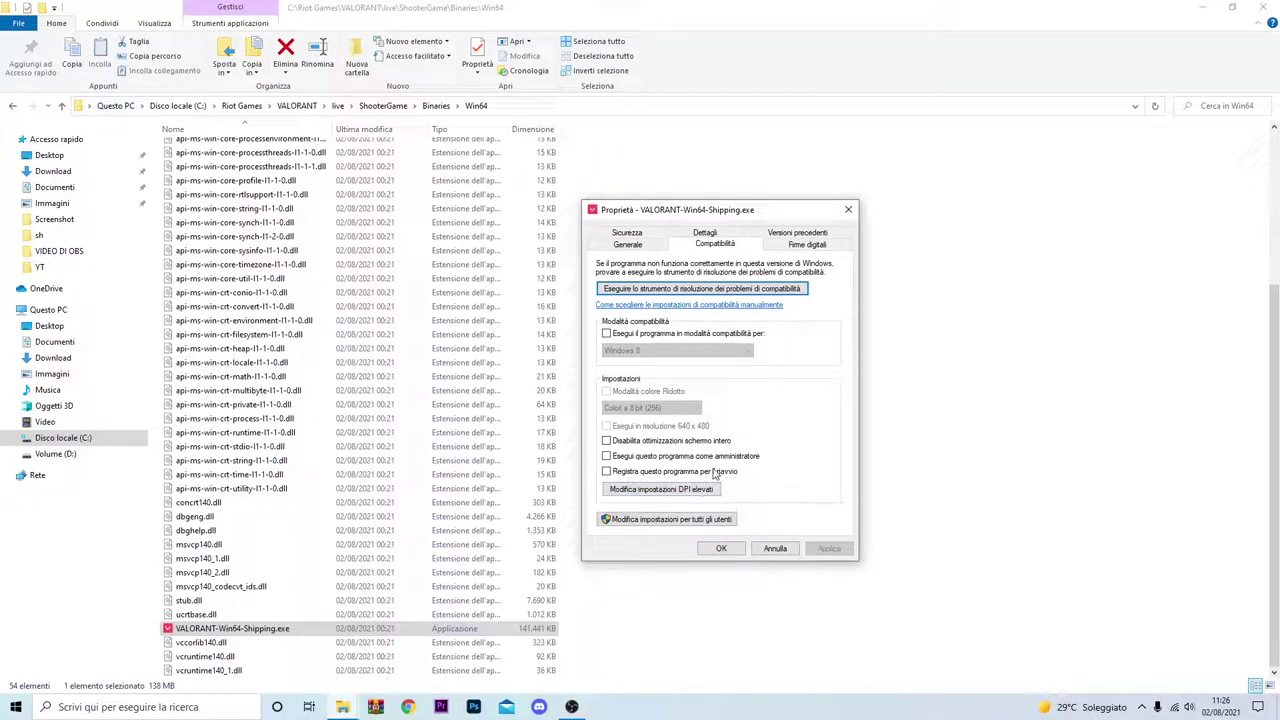
click(719, 550)
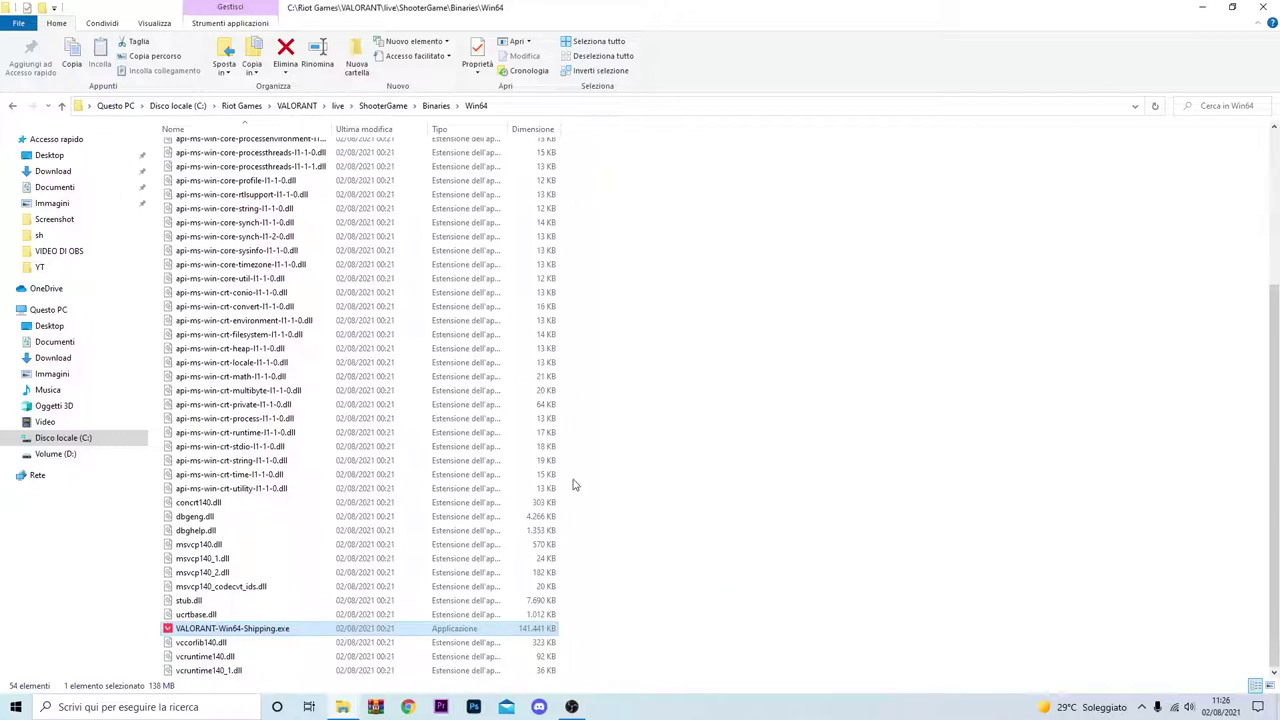
Step: Go back to the VALORANT live folder and check the compatibility properties of VALORANT.exe
click(12, 107)
click(12, 107)
click(12, 107)
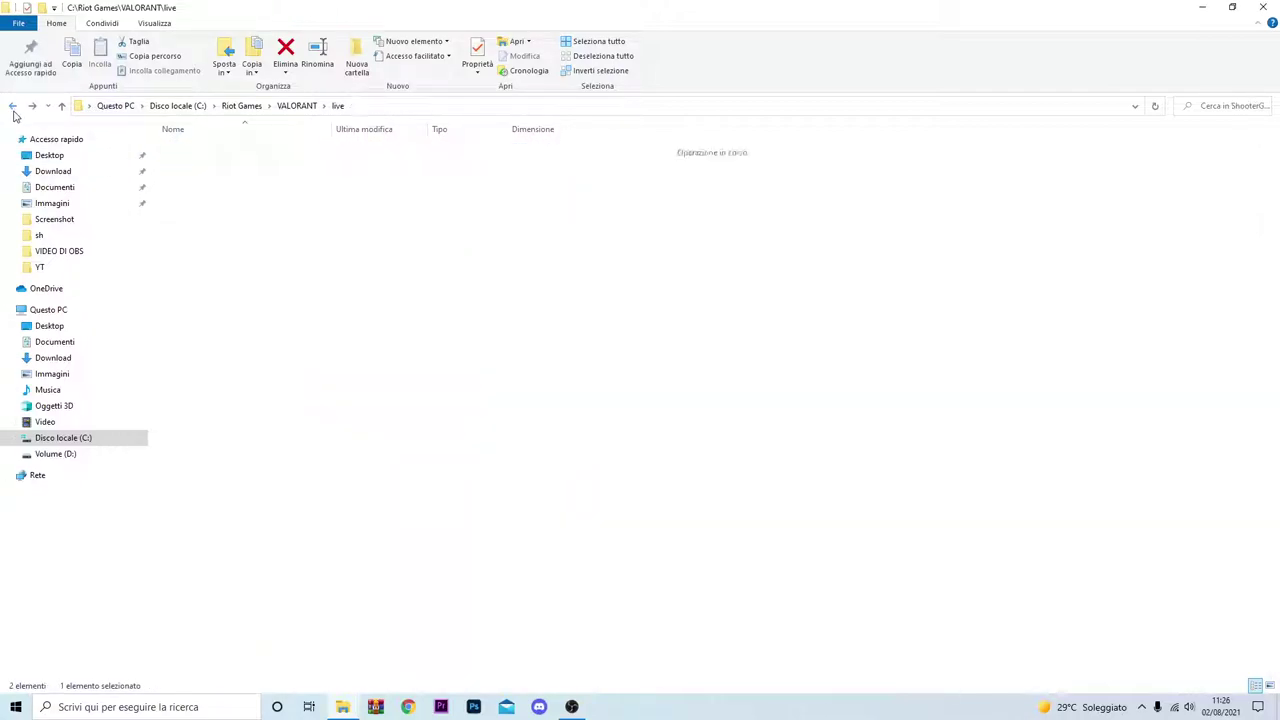
click(222, 204)
right_click(222, 205)
click(257, 558)
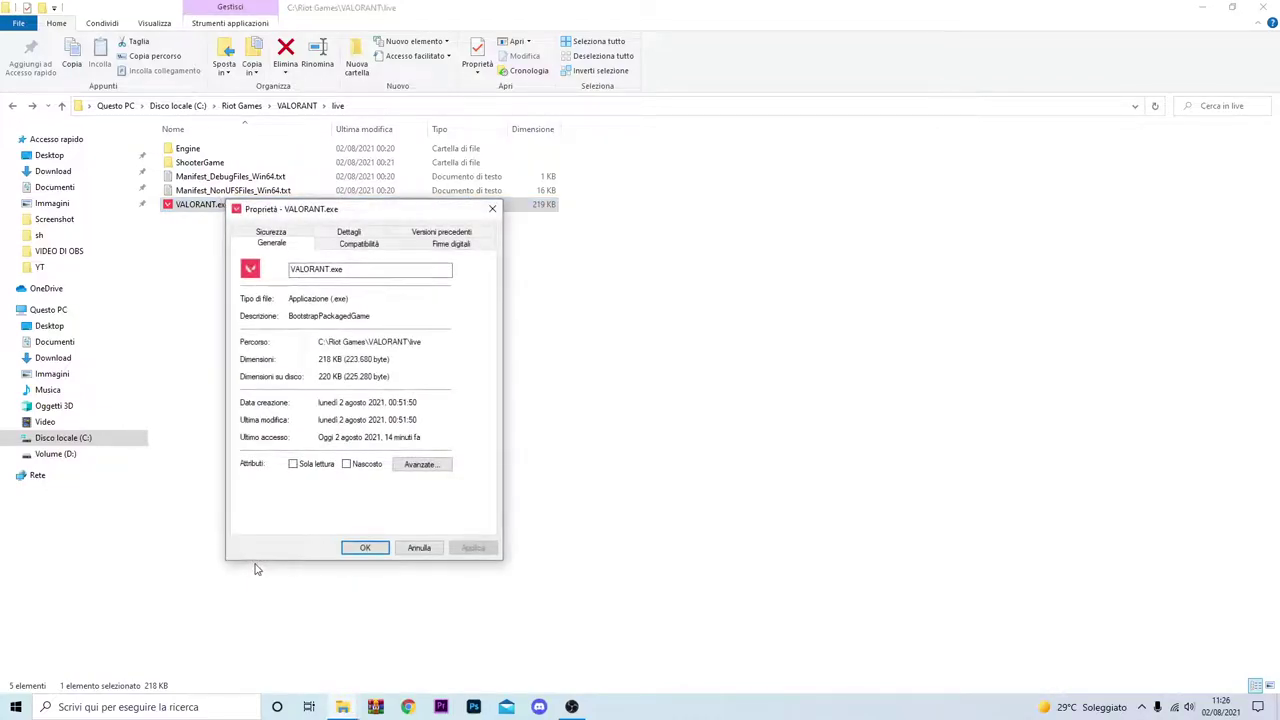
click(388, 245)
click(492, 210)
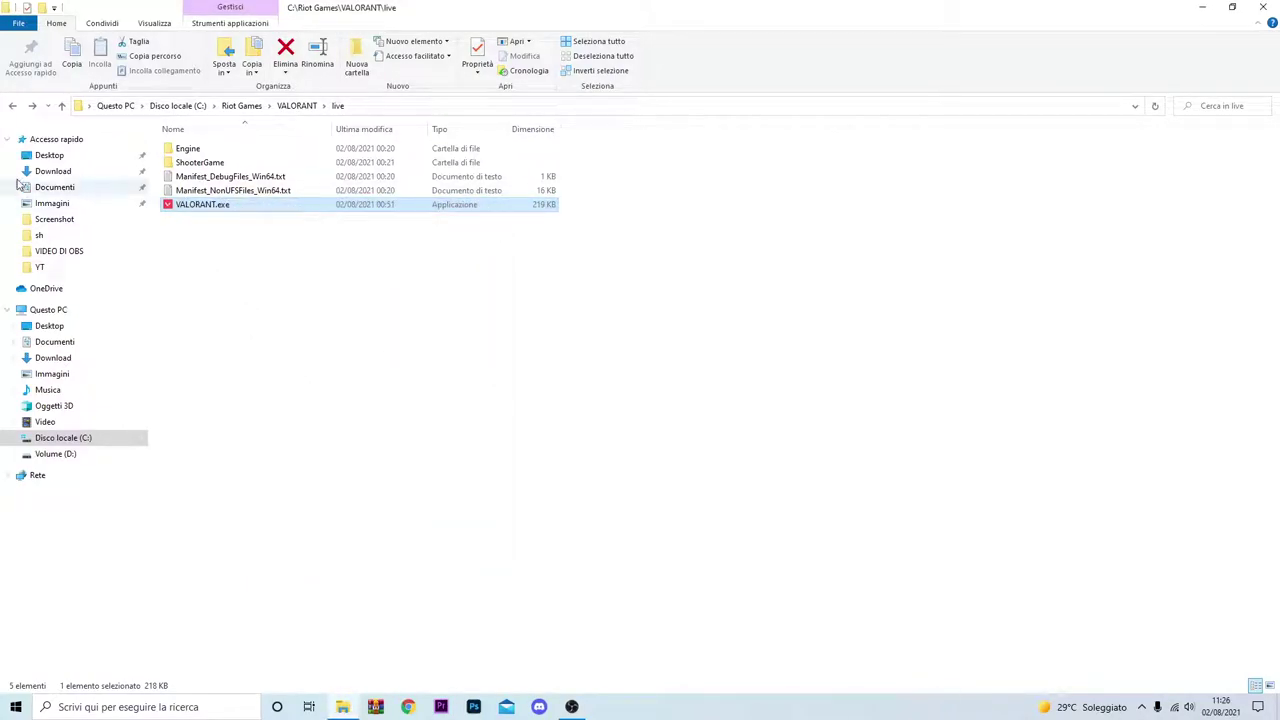
Step: Back out of the VALORANT folders, close File Explorer and refresh the desktop
click(14, 108)
click(14, 108)
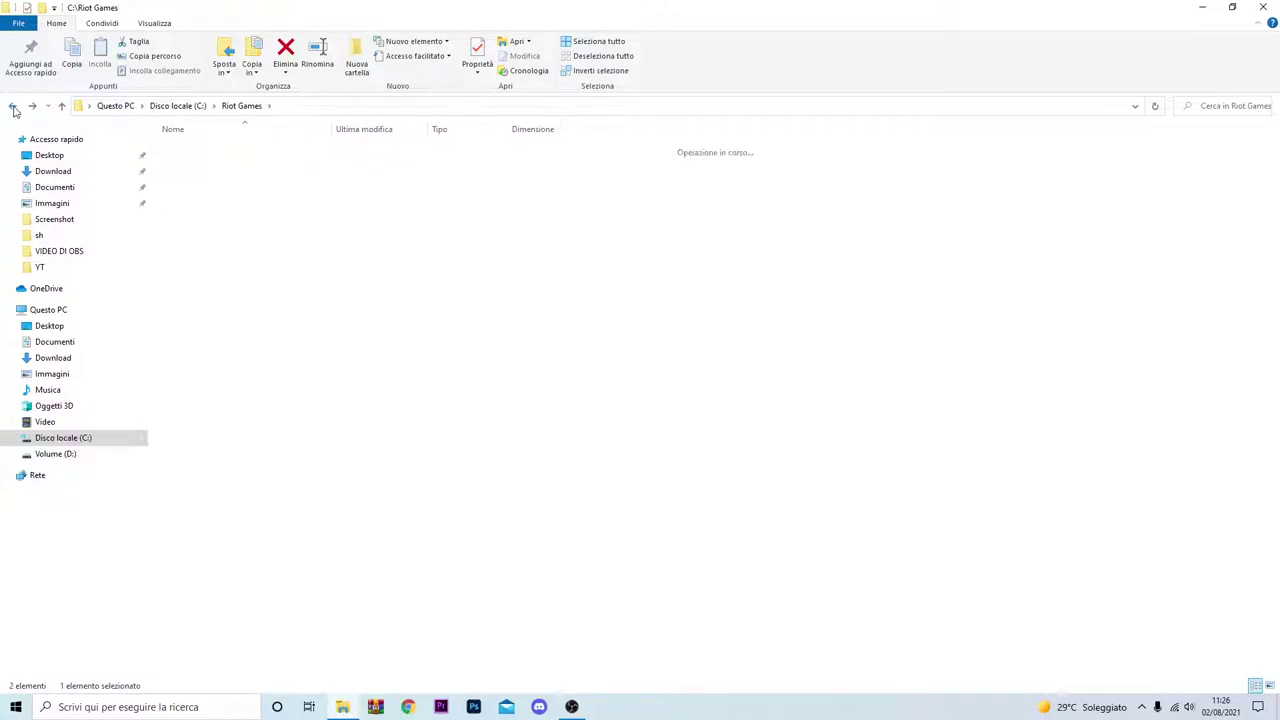
click(14, 108)
click(1262, 7)
right_click(496, 356)
click(540, 399)
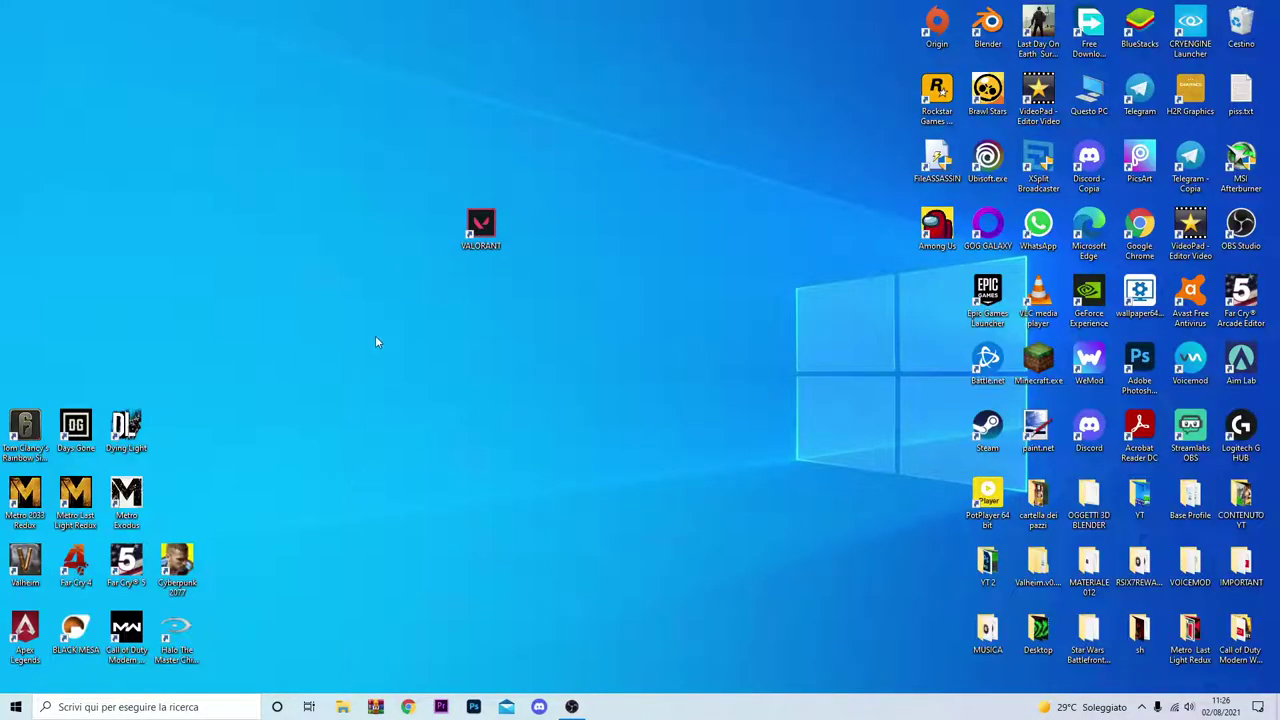
right_click(562, 349)
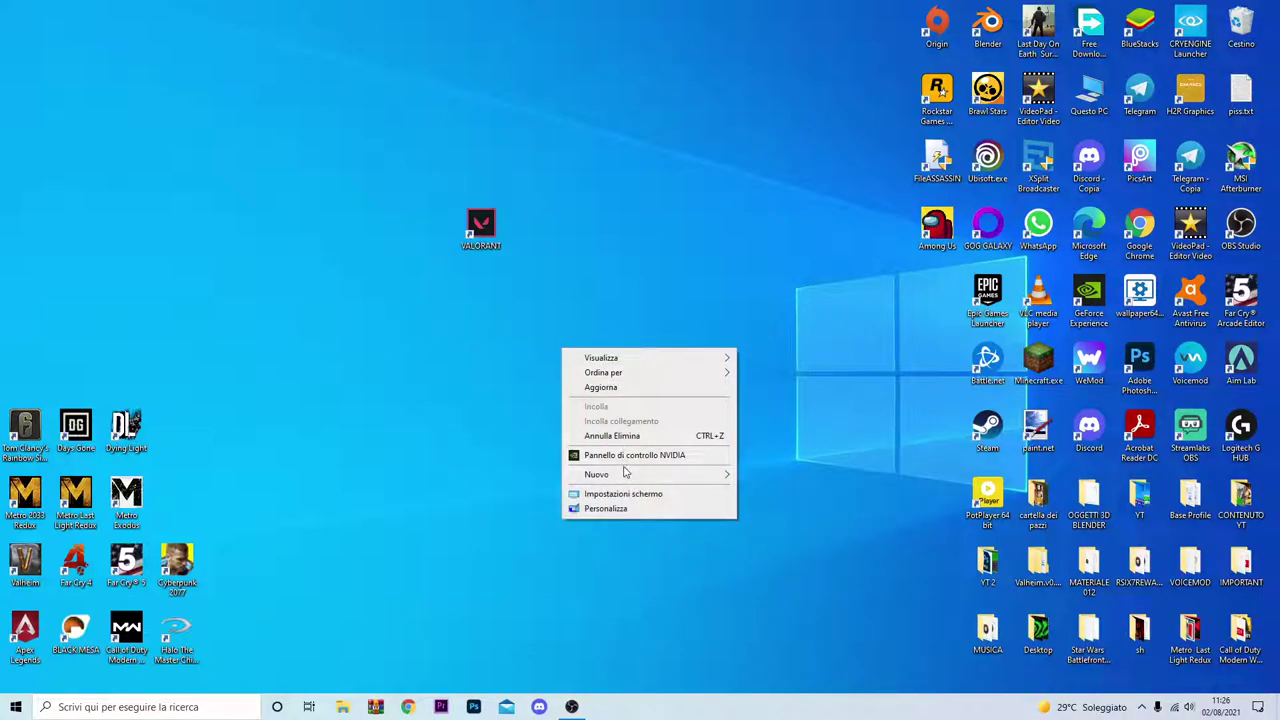
click(462, 420)
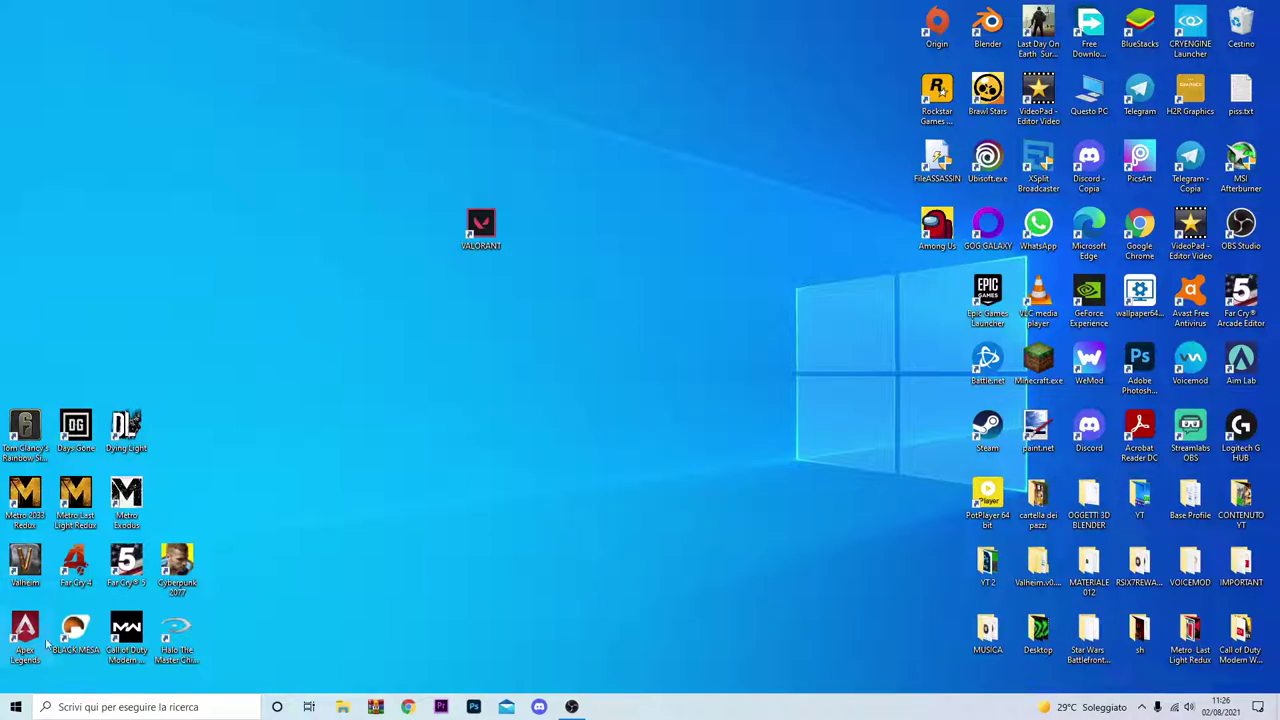
Step: Run an automatic driver update search for the NVIDIA GeForce GTX 1660 SUPER in Device Manager, then close it and refresh the desktop
right_click(16, 707)
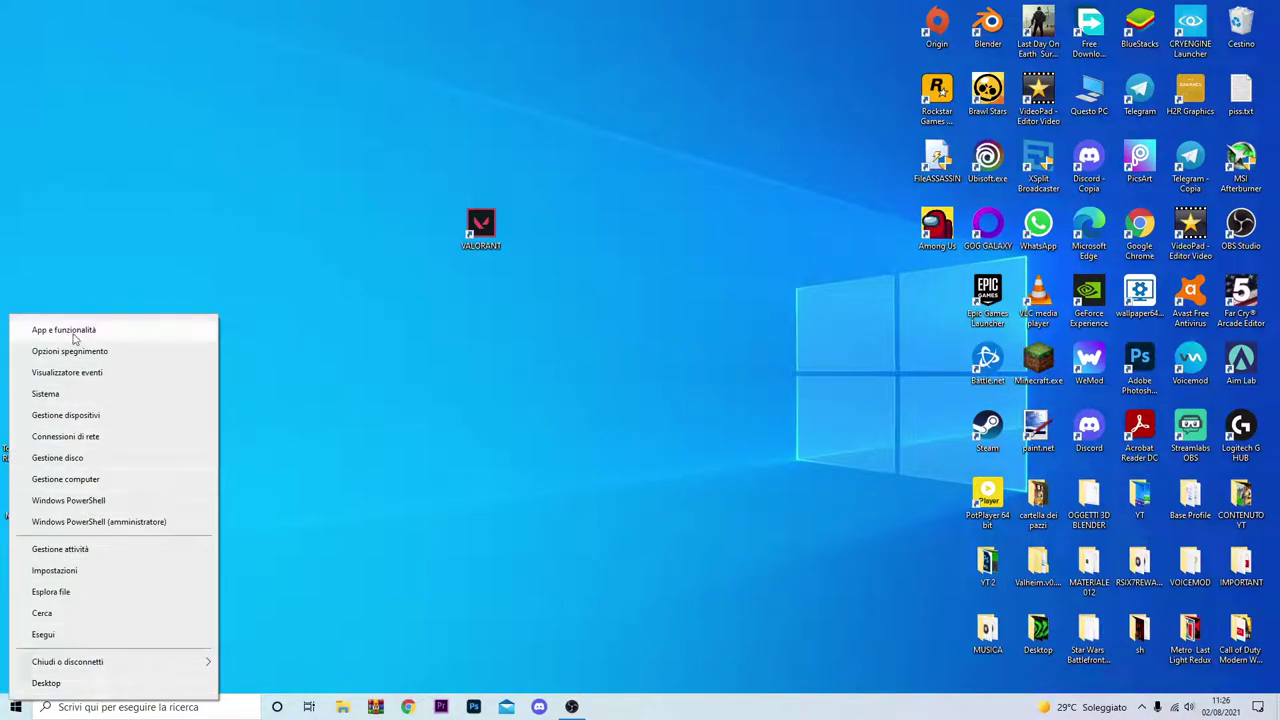
click(80, 416)
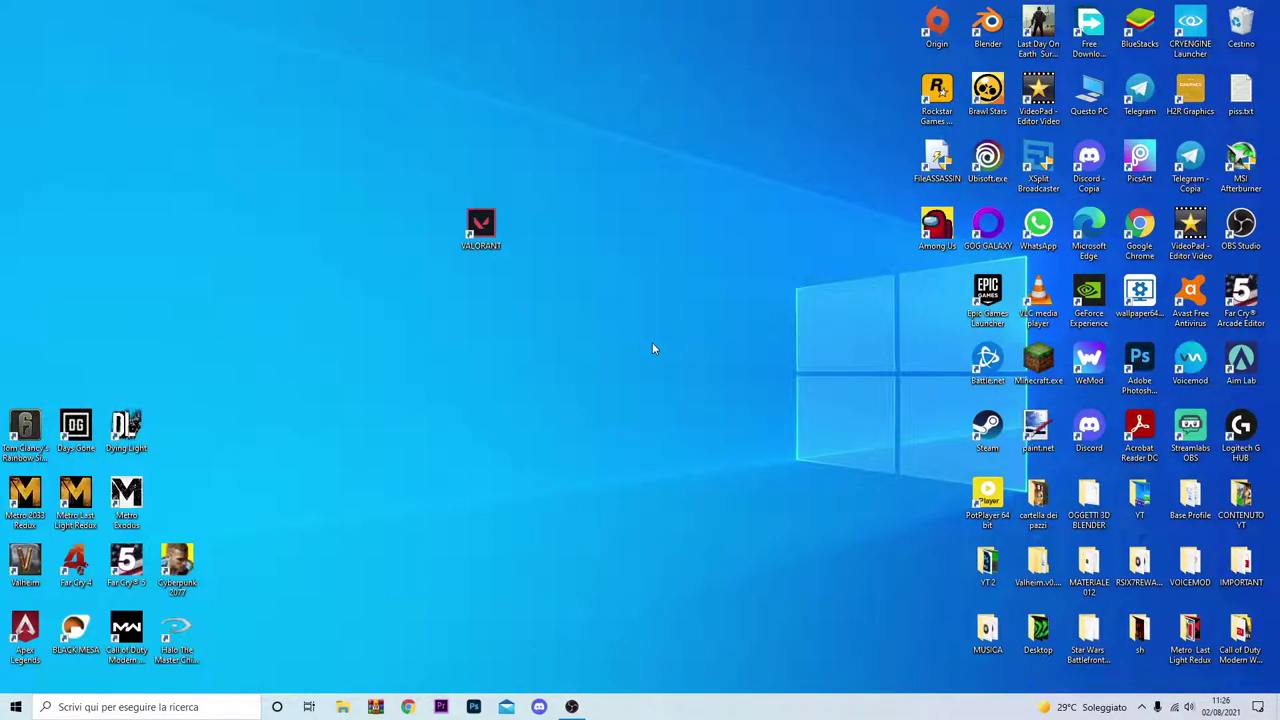
drag(270, 46, 463, 152)
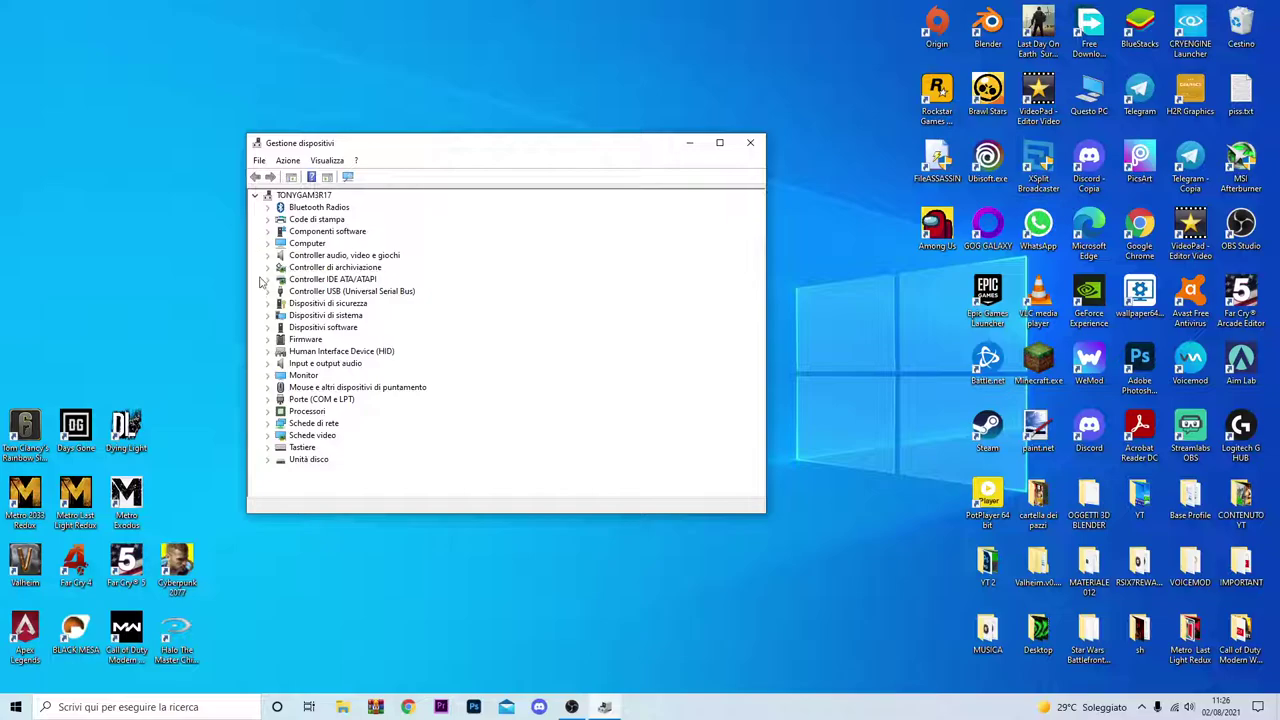
click(267, 436)
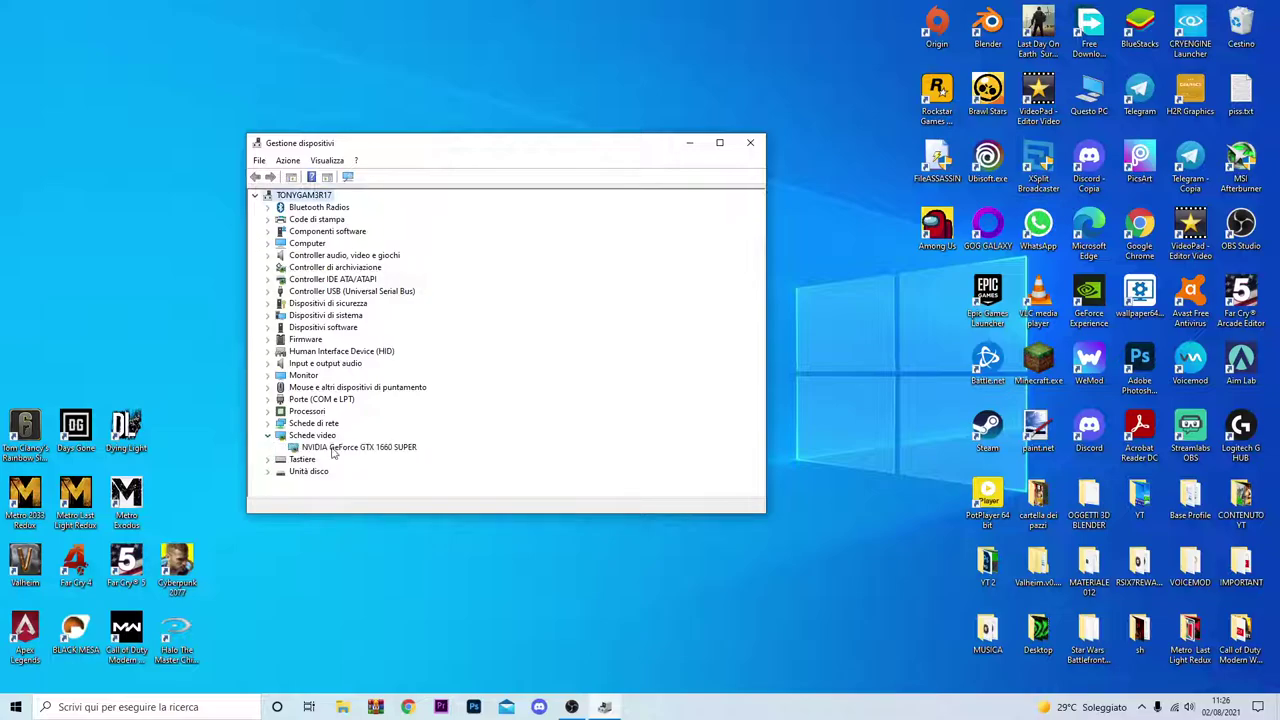
right_click(333, 448)
click(360, 452)
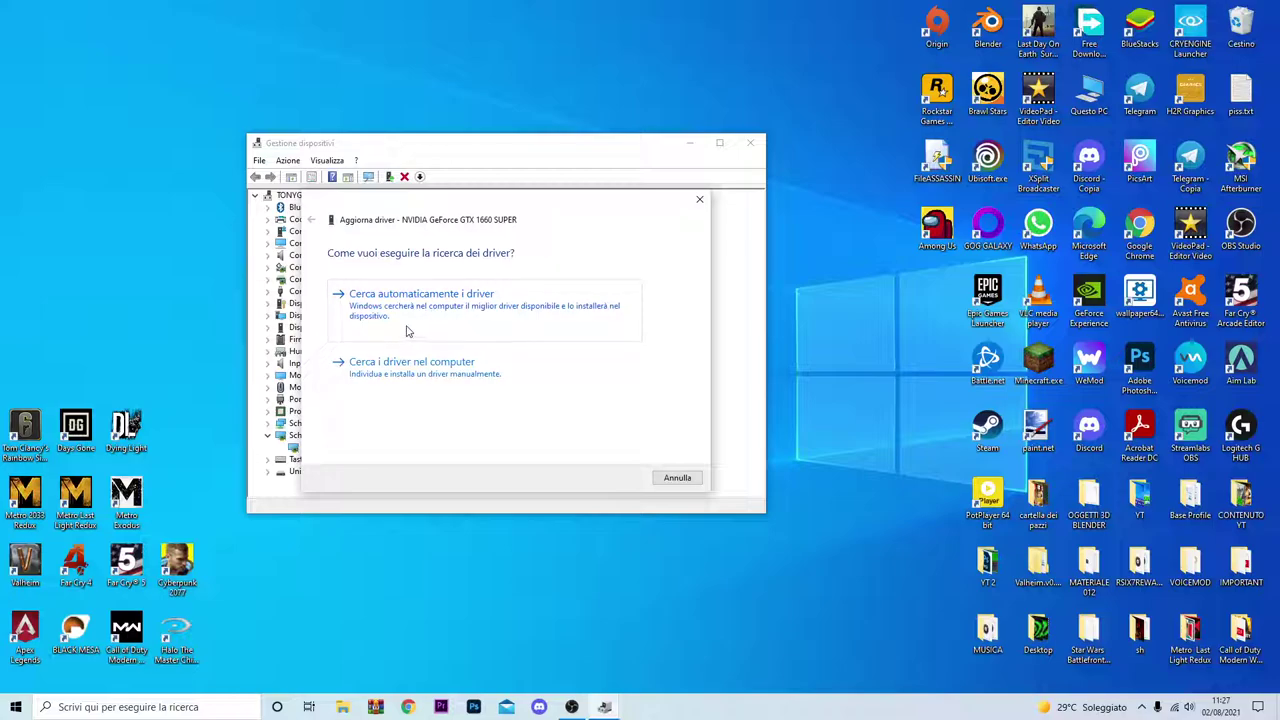
click(407, 331)
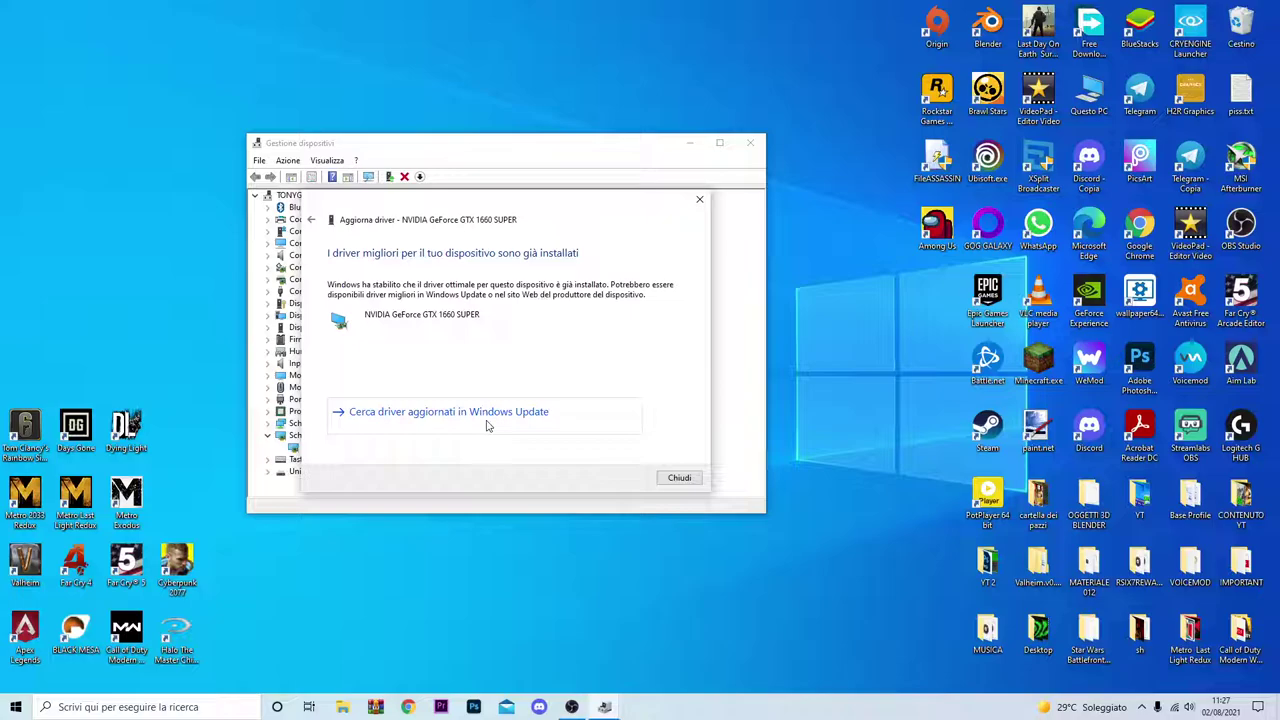
click(680, 477)
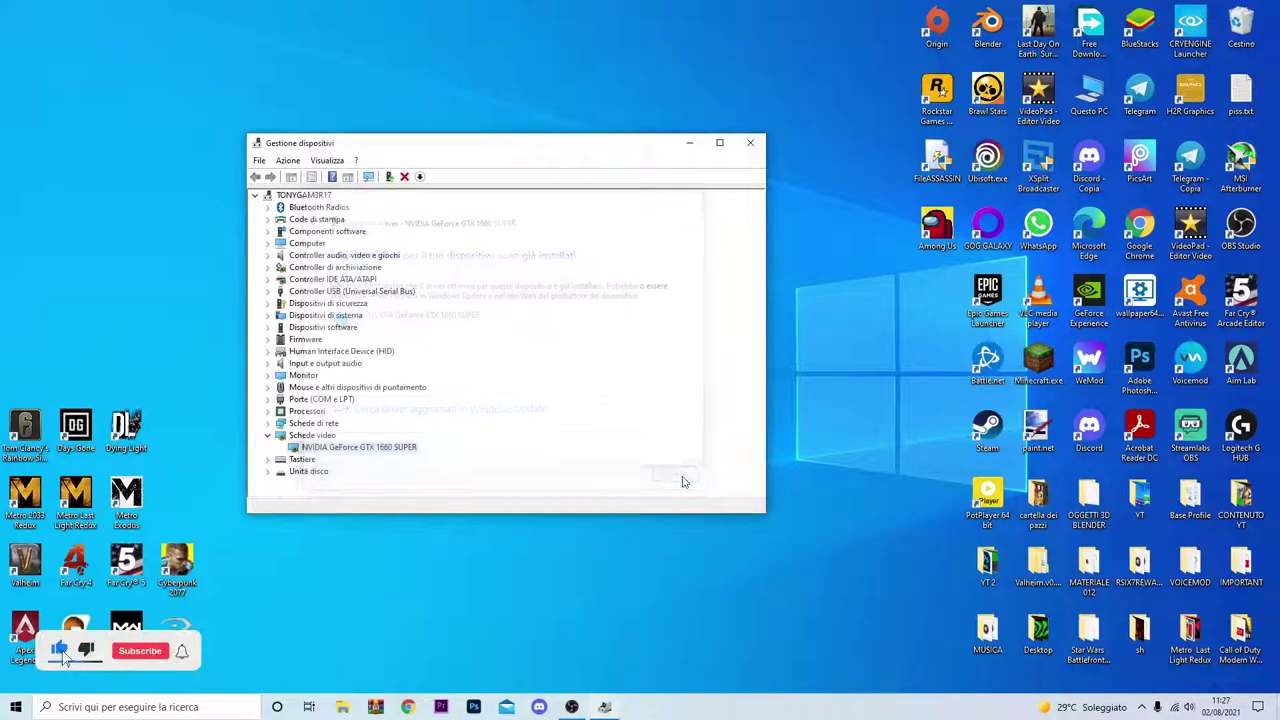
click(751, 147)
right_click(598, 197)
click(625, 234)
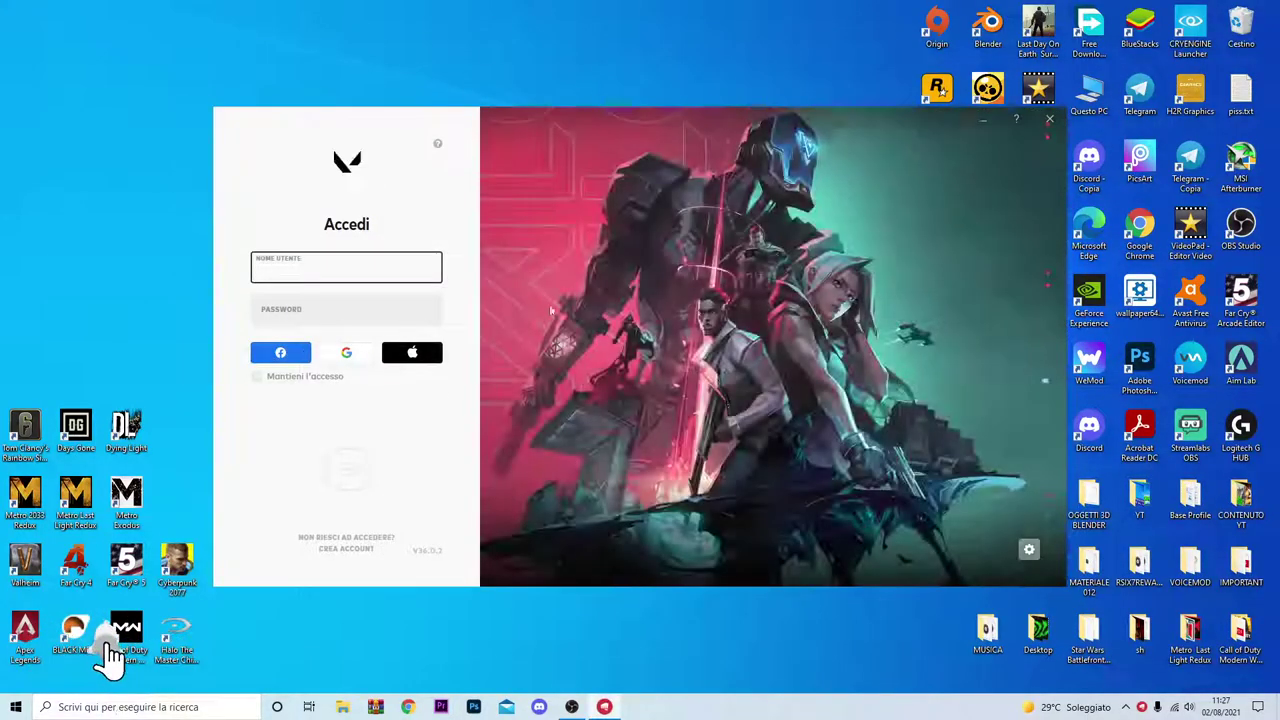
Step: Sign in to VALORANT with a Google account and allow the browser to open Riot Client
click(349, 360)
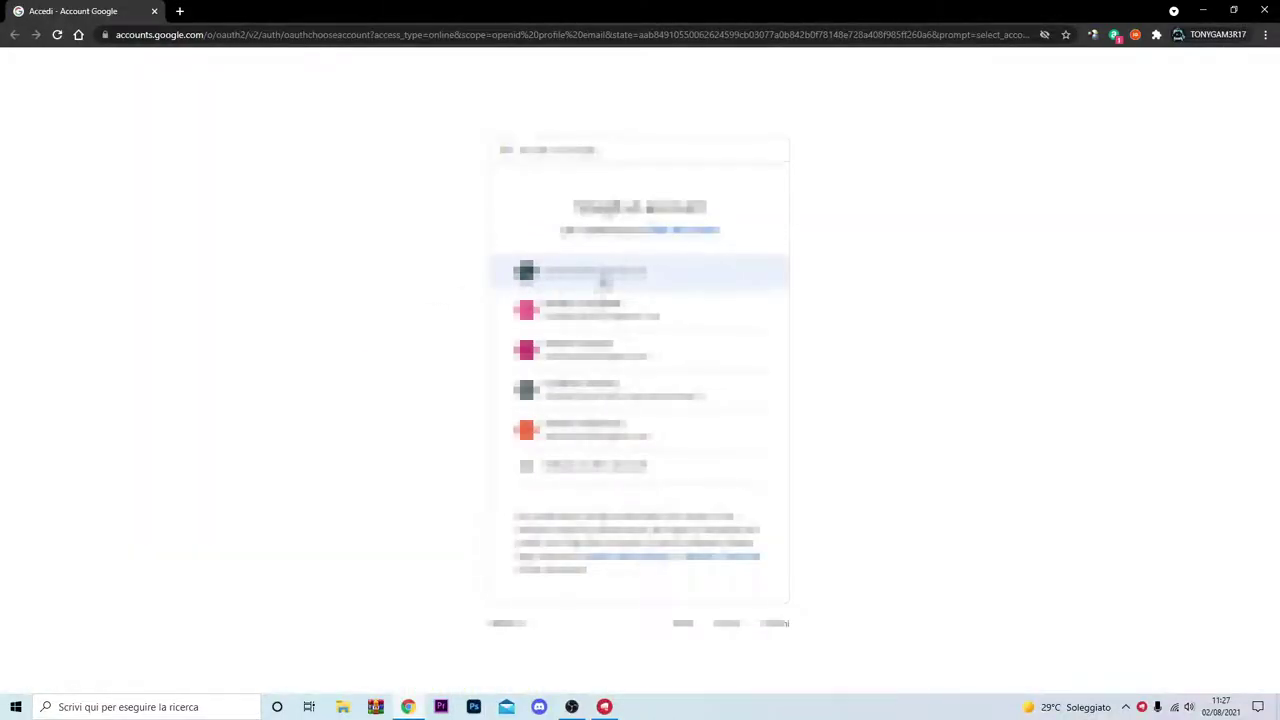
click(603, 278)
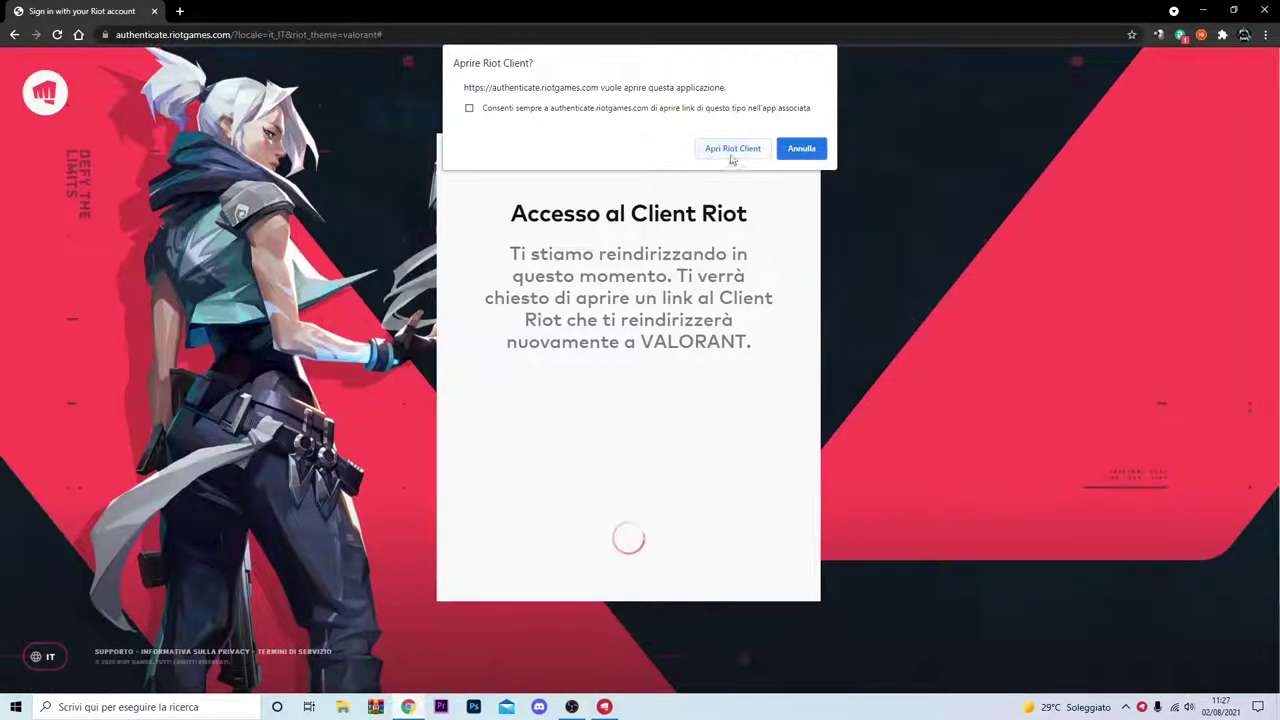
click(743, 150)
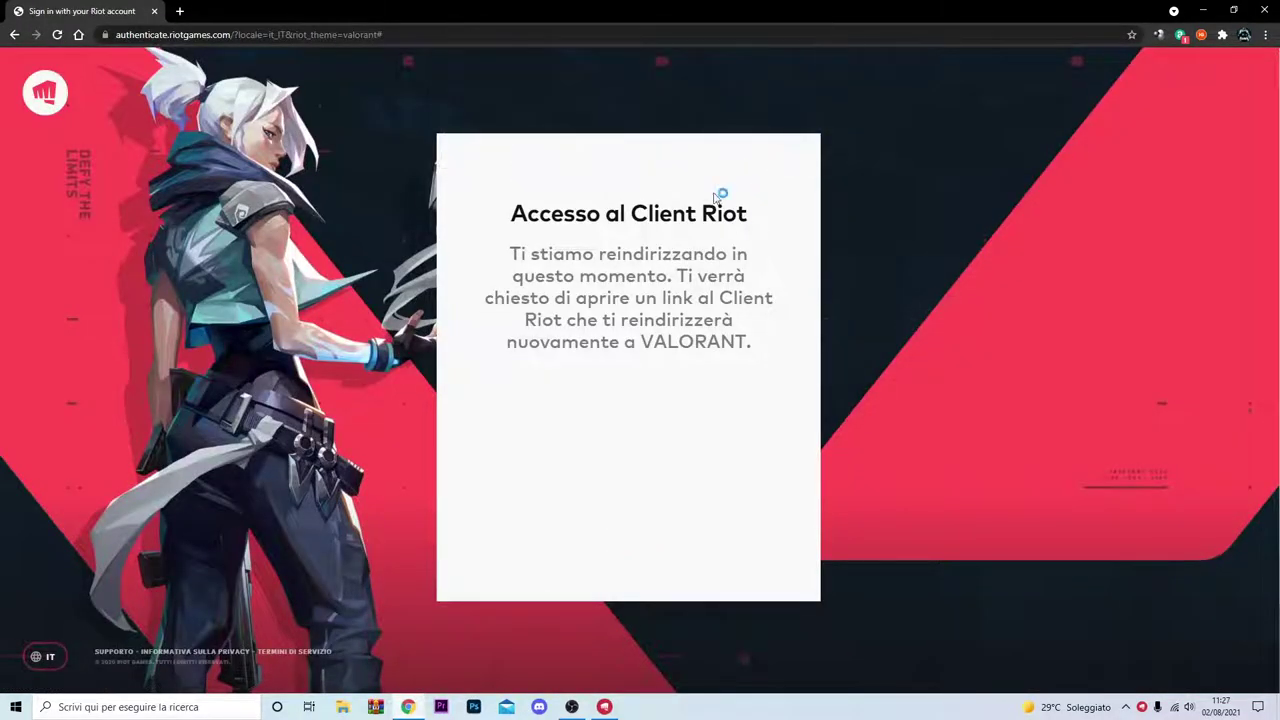